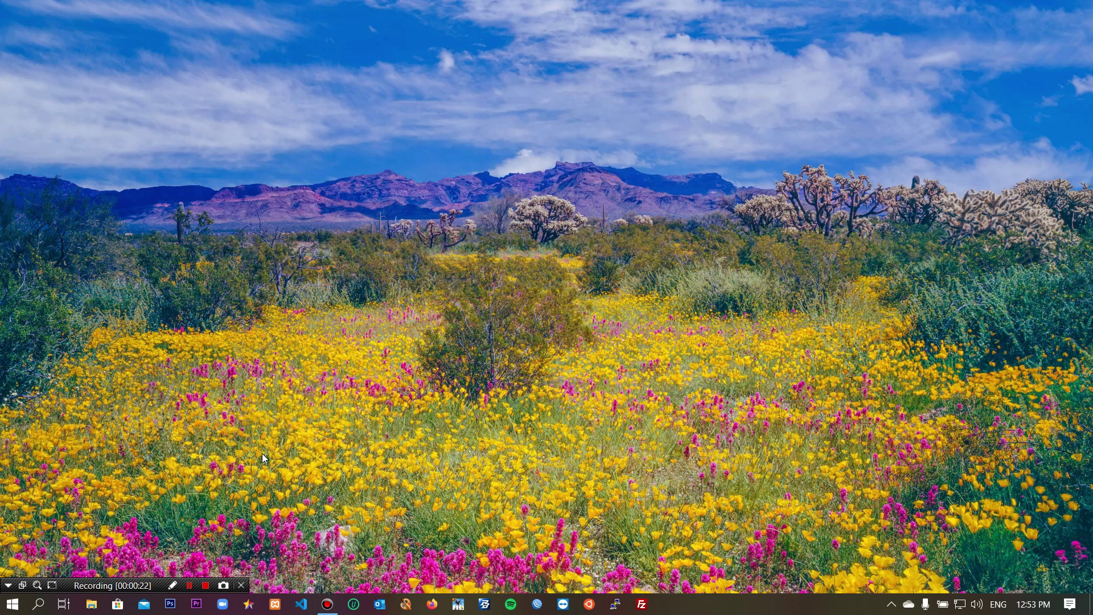
Step: Open Downloads on DATA (D:) and run the Mendeley-Desktop-1.19.4-win32 installer
key("super+e")
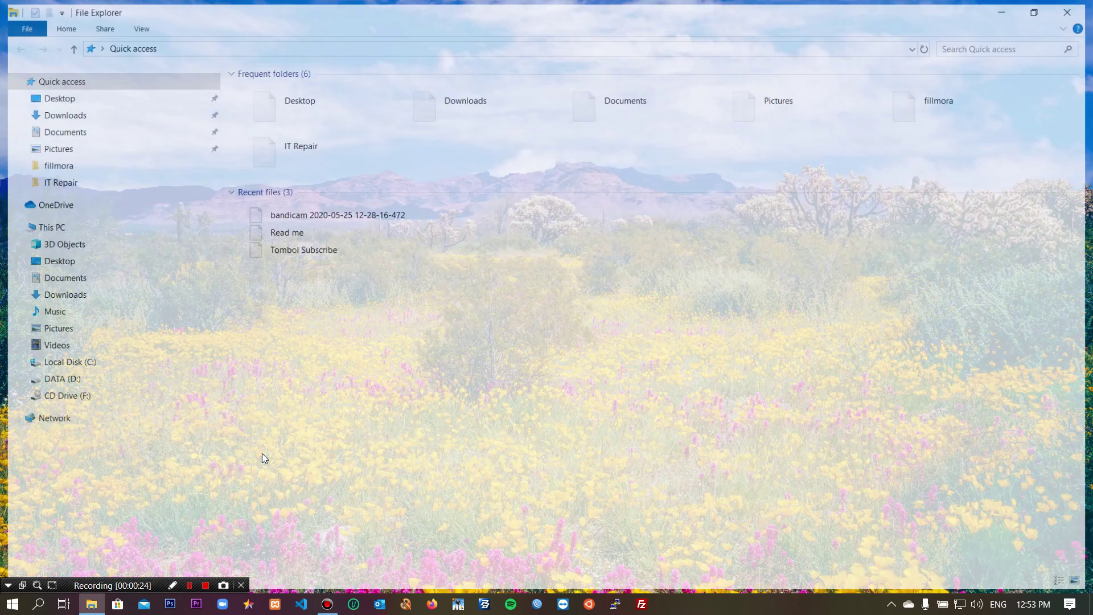
left_click(65, 380)
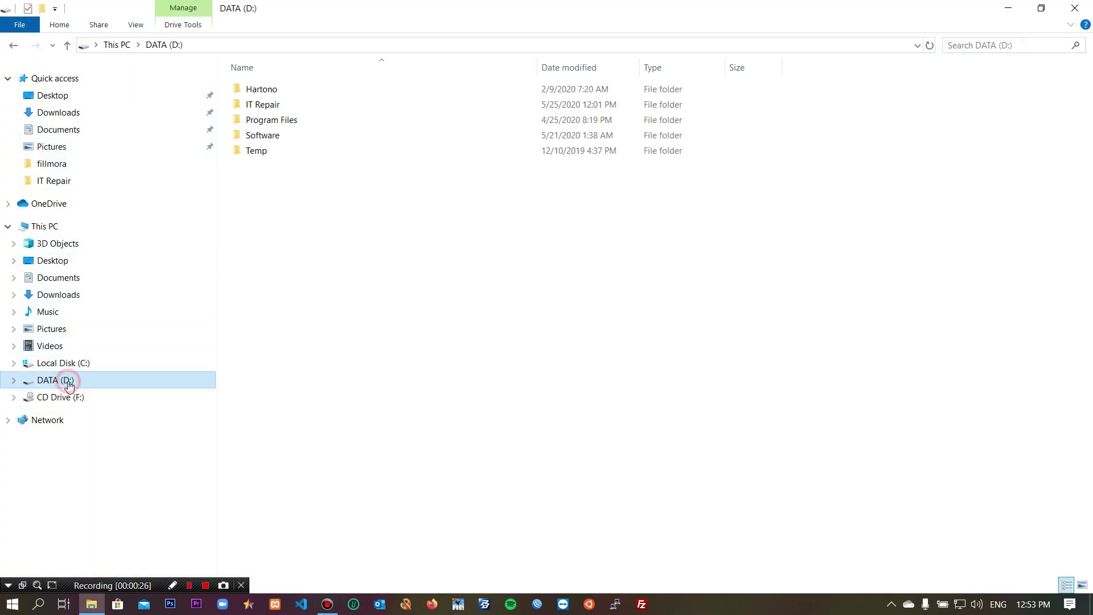
left_click(77, 112)
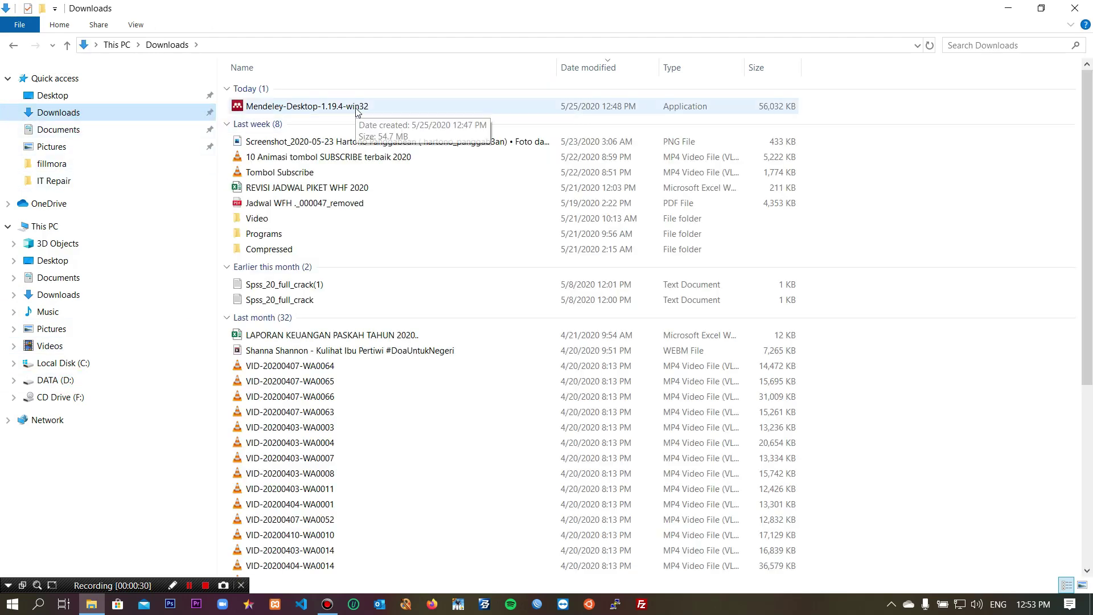
left_click(358, 107)
double_click(358, 107)
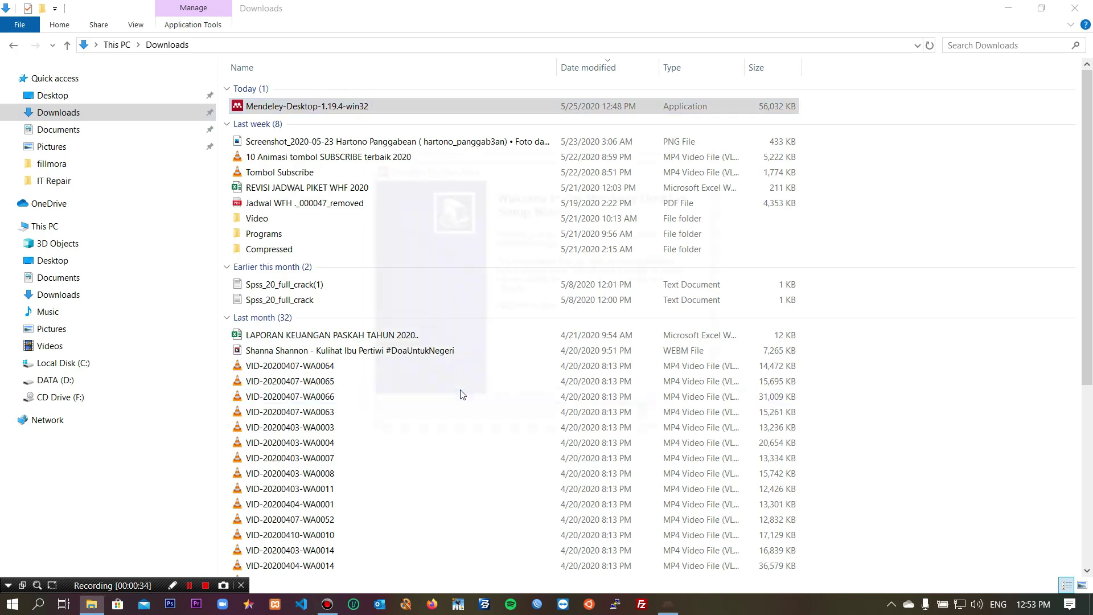
Step: Accept the license, keep the default location and shortcut folder, install, and finish with Mendeley launching
left_click(612, 419)
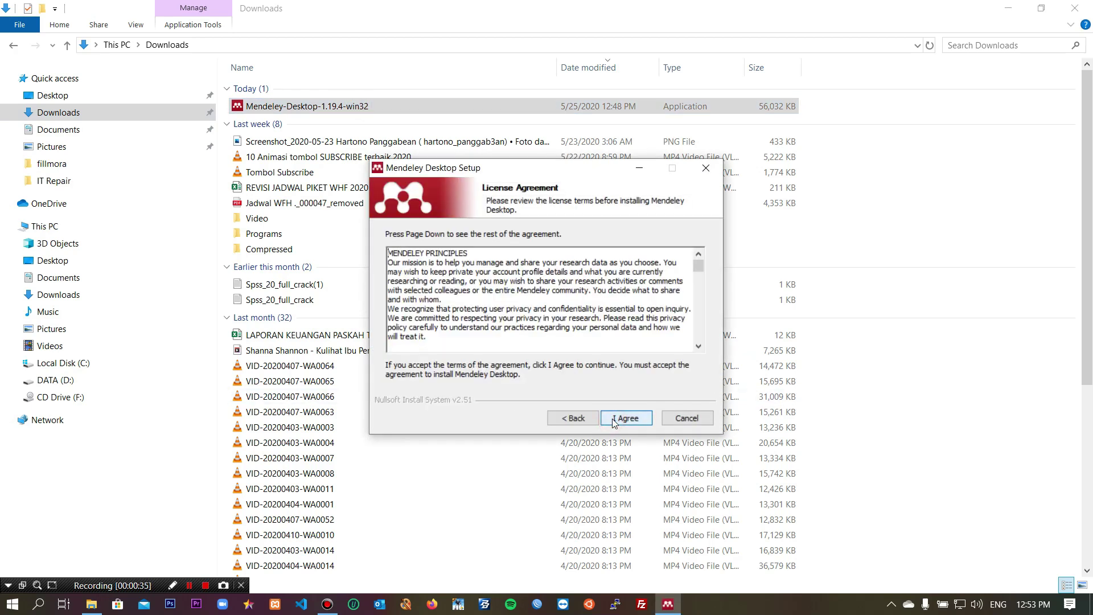
left_click(612, 418)
left_click(613, 418)
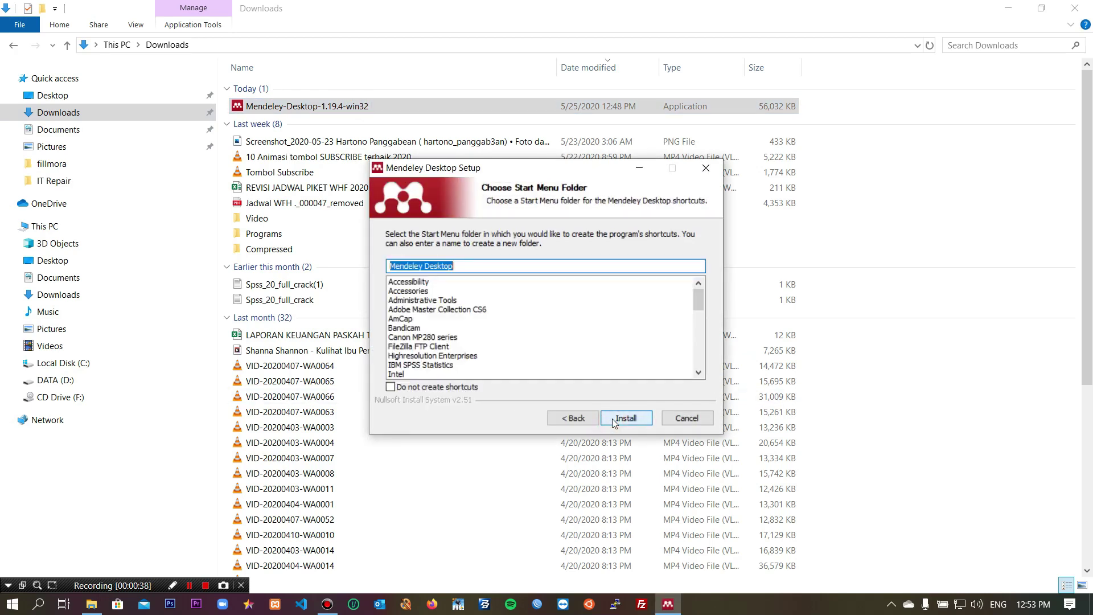
left_click(613, 419)
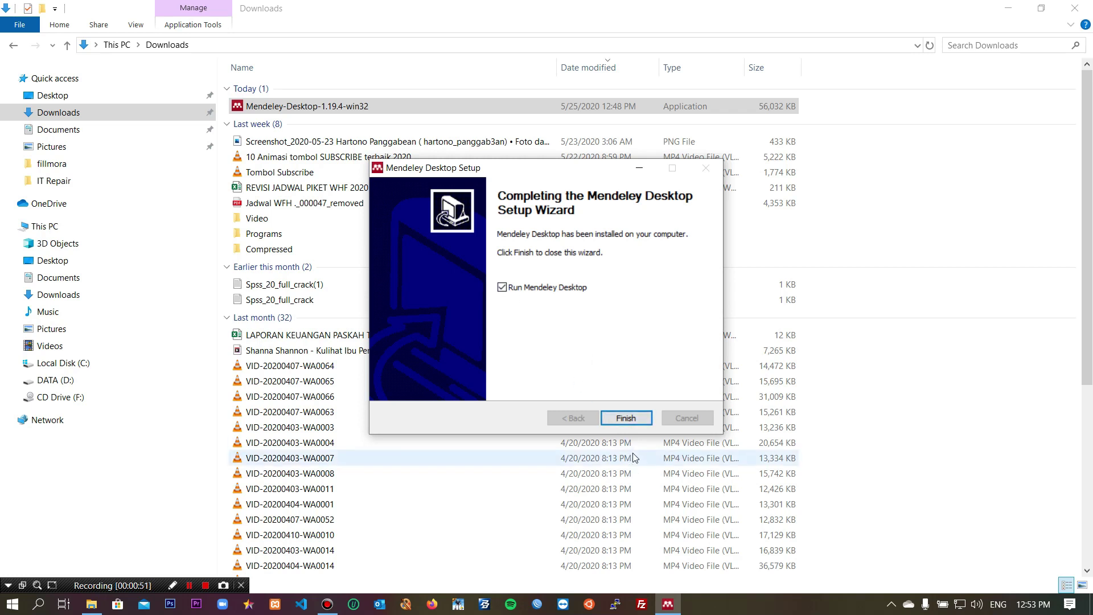
left_click(626, 418)
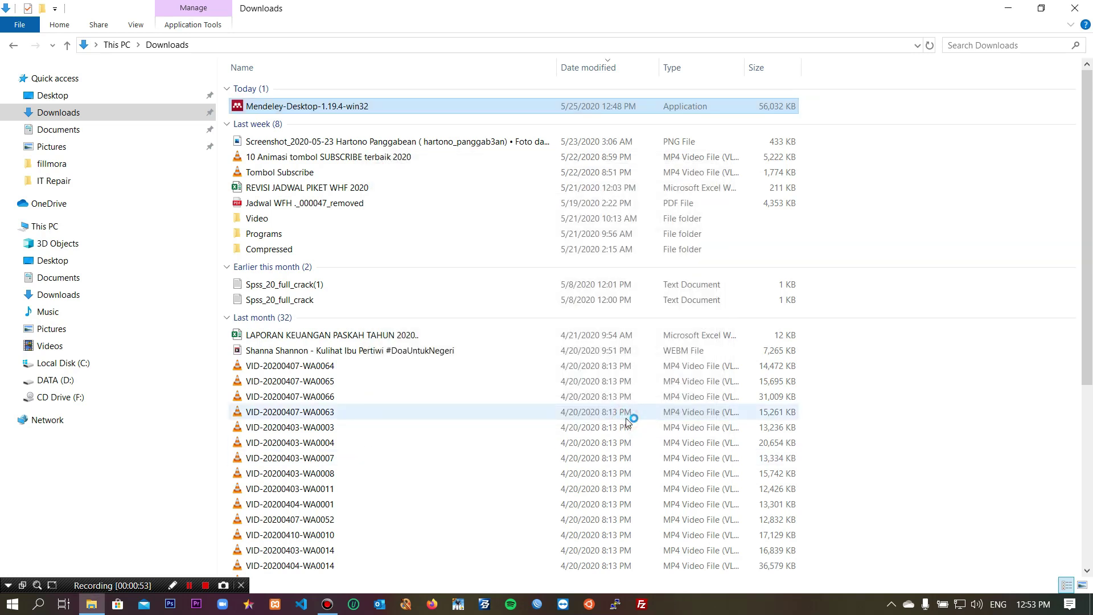
Step: Close the Downloads window and sign in to Mendeley with the account e-mail and password
left_click(1074, 8)
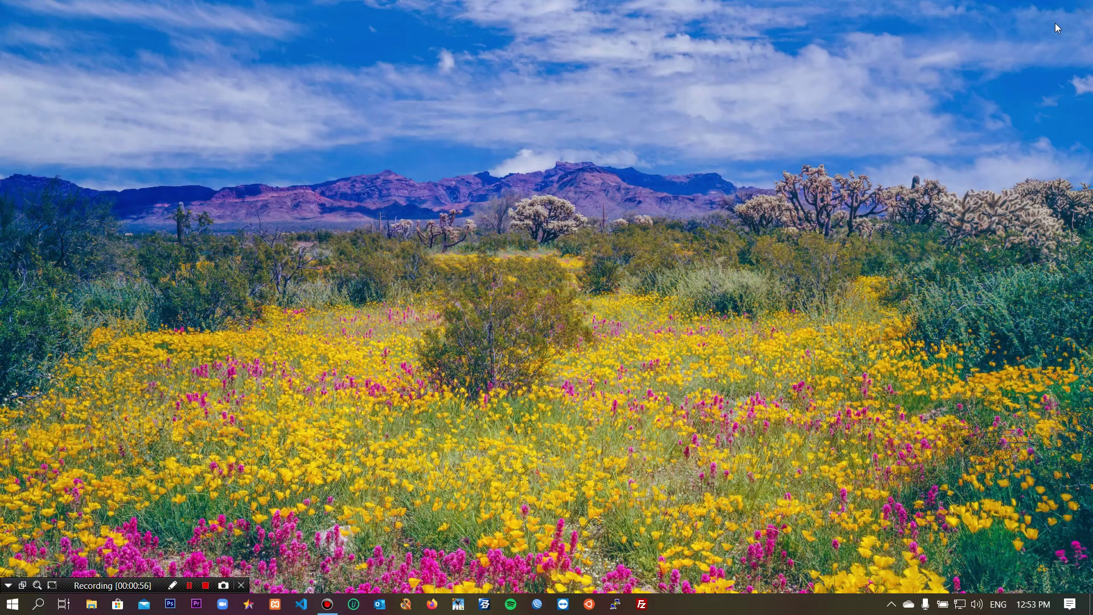
left_click(541, 279)
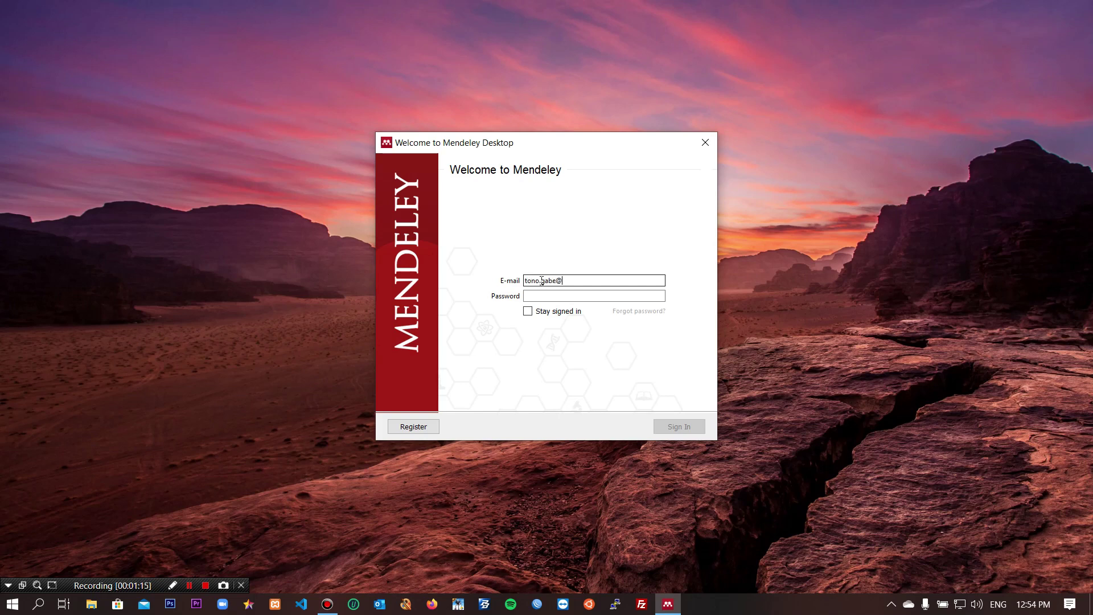
type("gmail.com")
key("Tab")
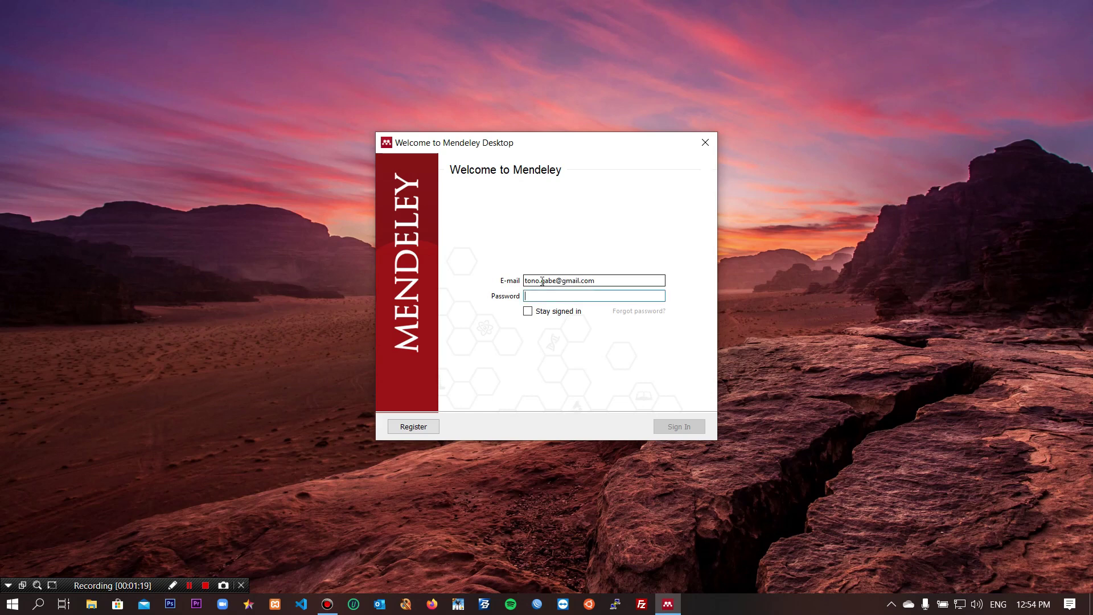
type("••••••••••••")
key("Return")
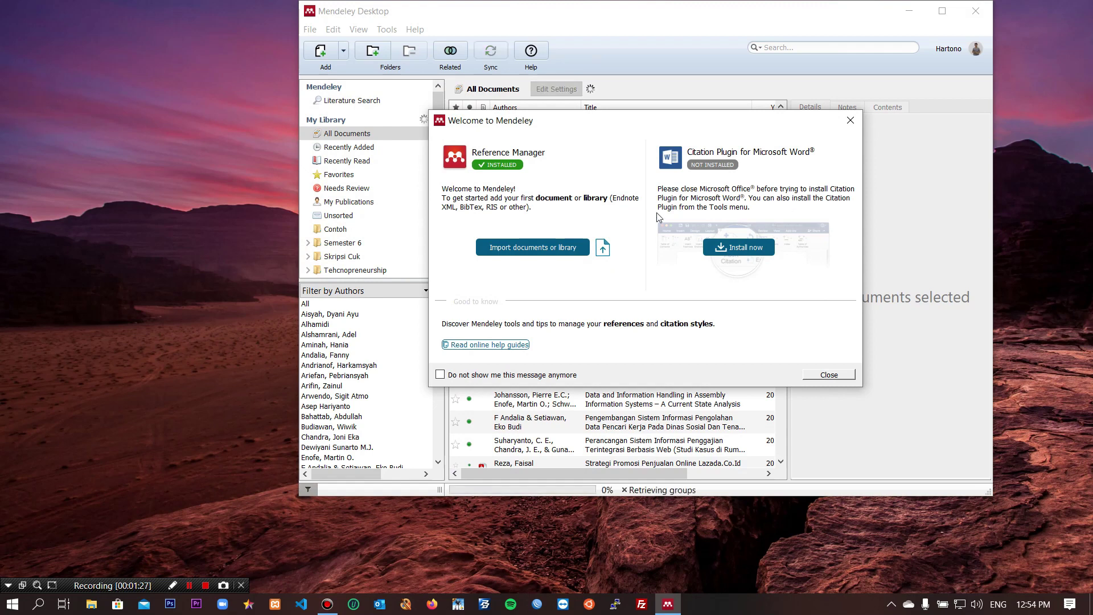
Step: Close the welcome message and step through the intro tour tips until dismissed
left_click(831, 374)
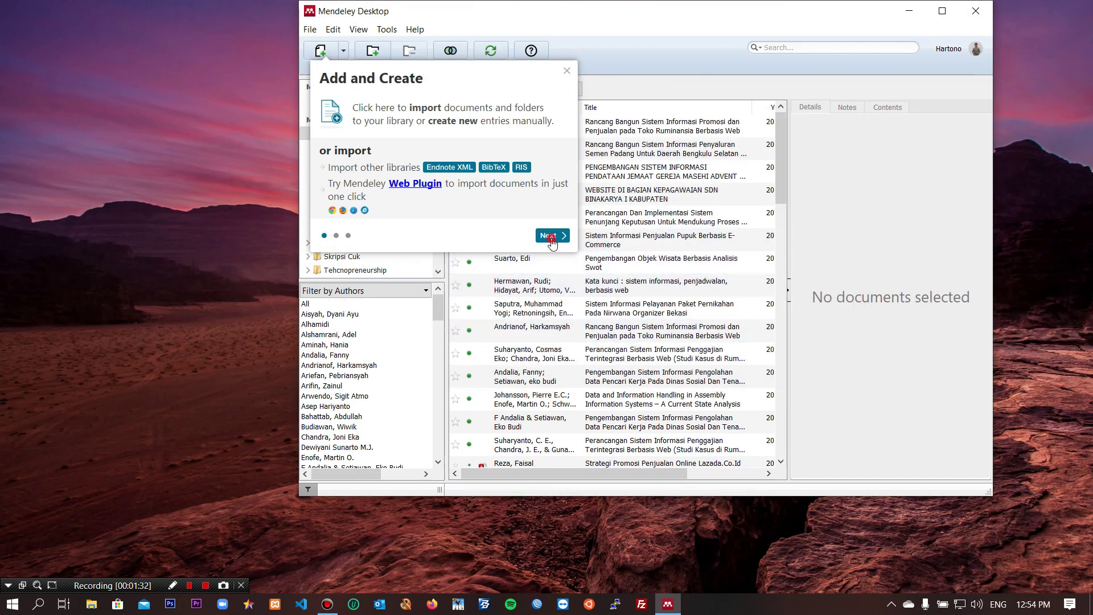
left_click(551, 235)
left_click(661, 340)
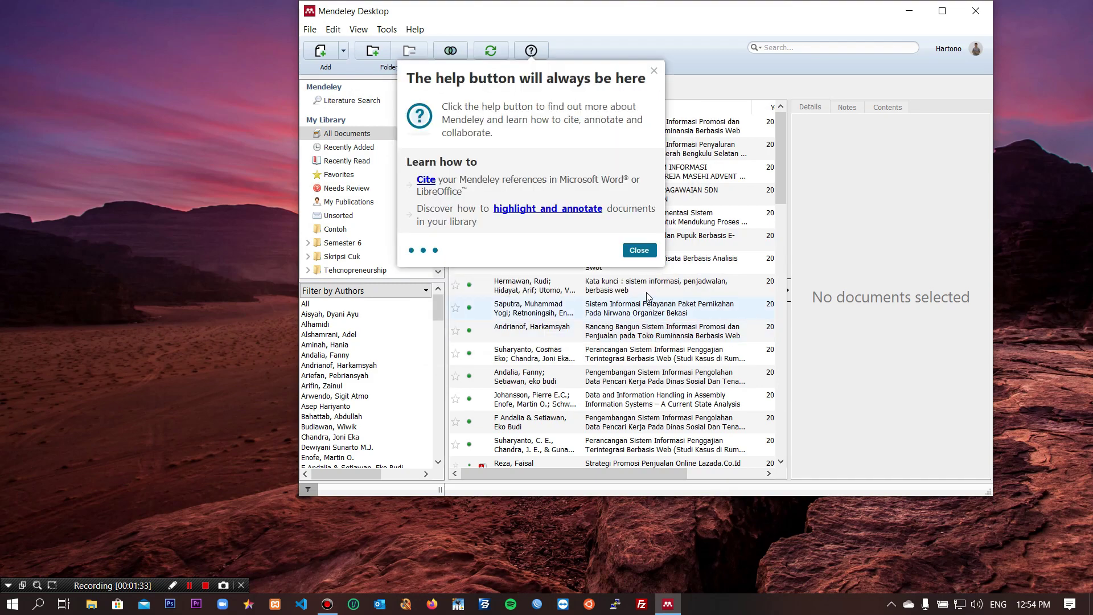
left_click(637, 248)
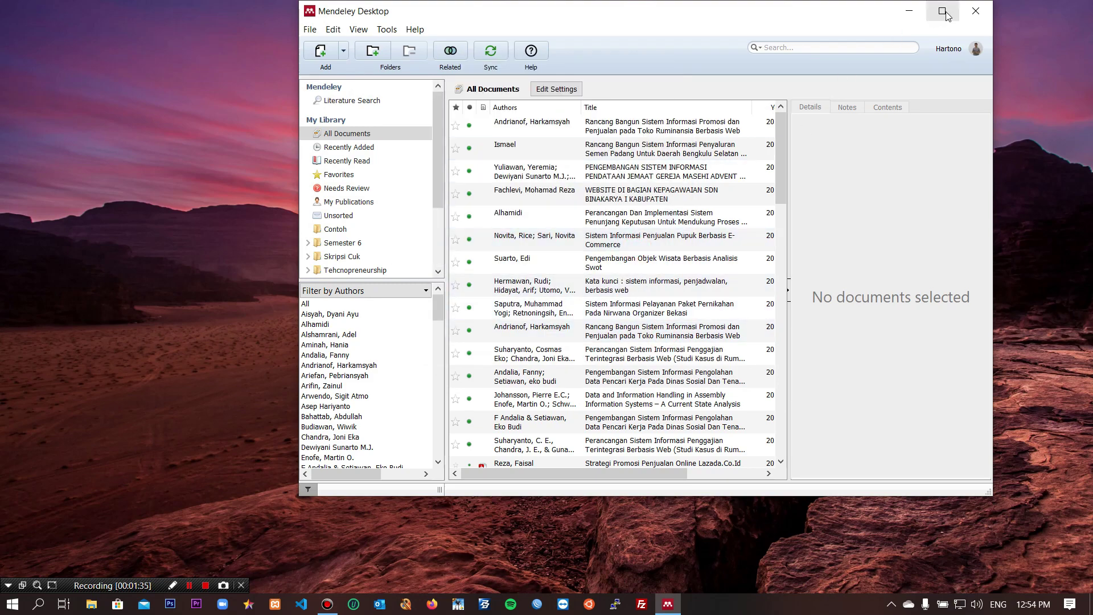
Step: Maximize the Mendeley Desktop window and glance at the Tools menu
left_click(942, 11)
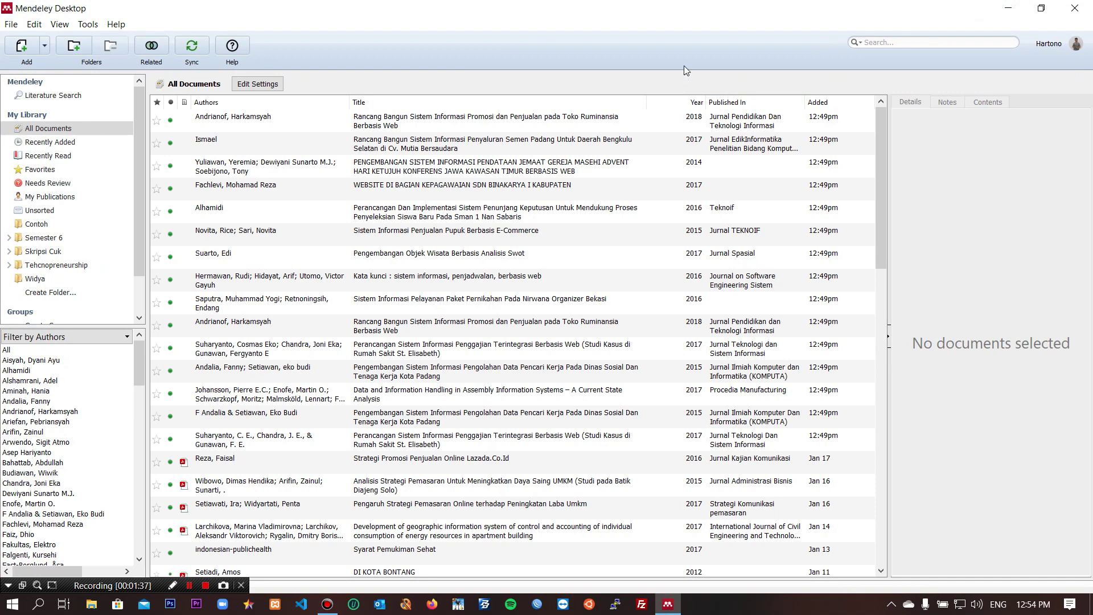
left_click(88, 24)
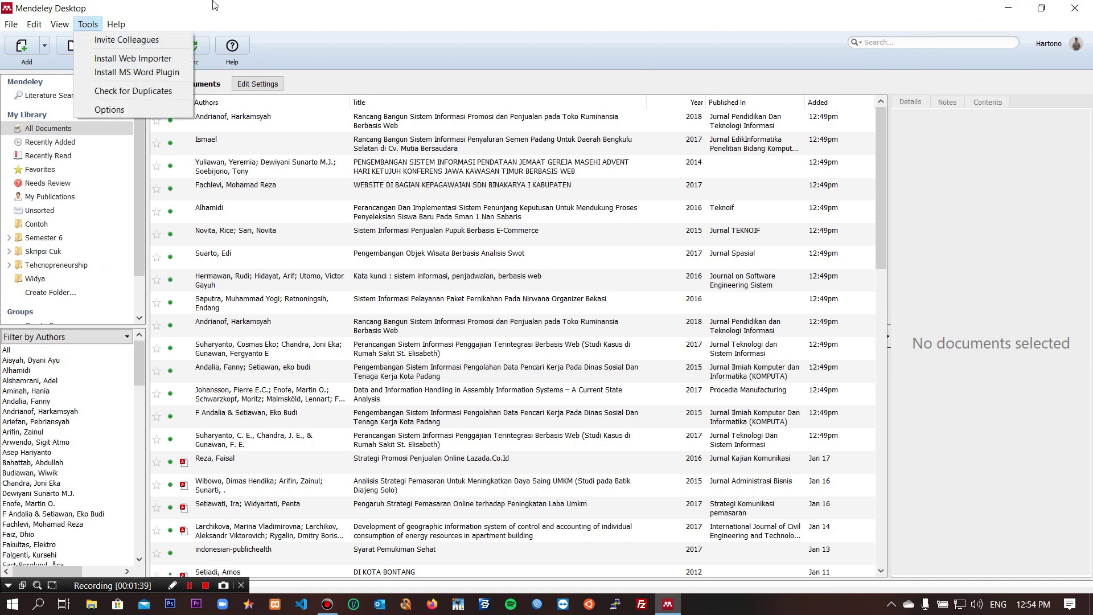
left_click(288, 6)
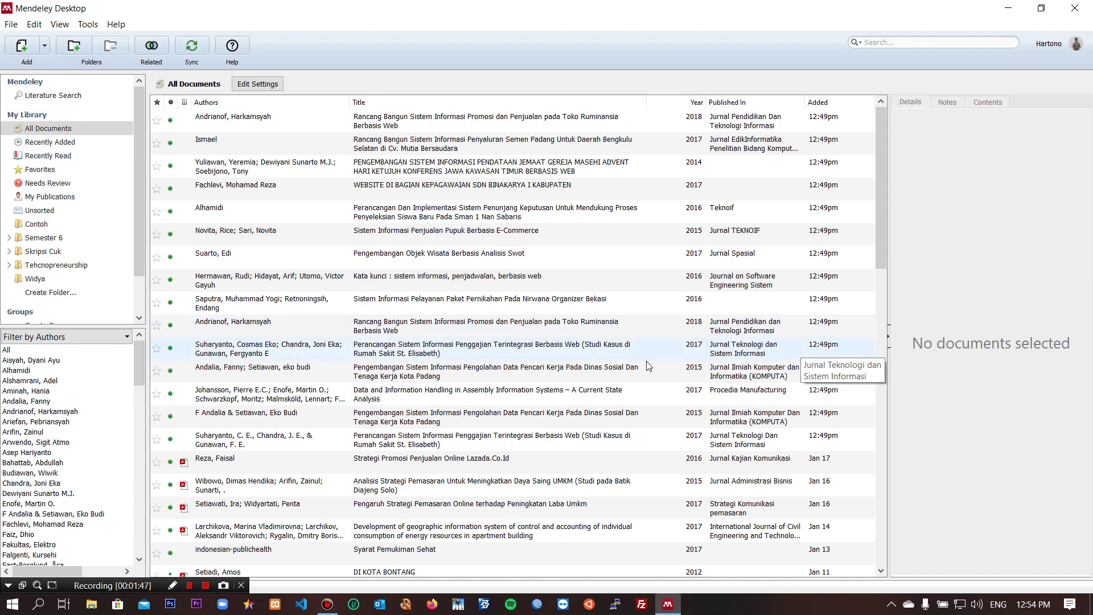
Step: Launch Word, create blank Document1, view the References tab, then minimize Word
left_click(39, 603)
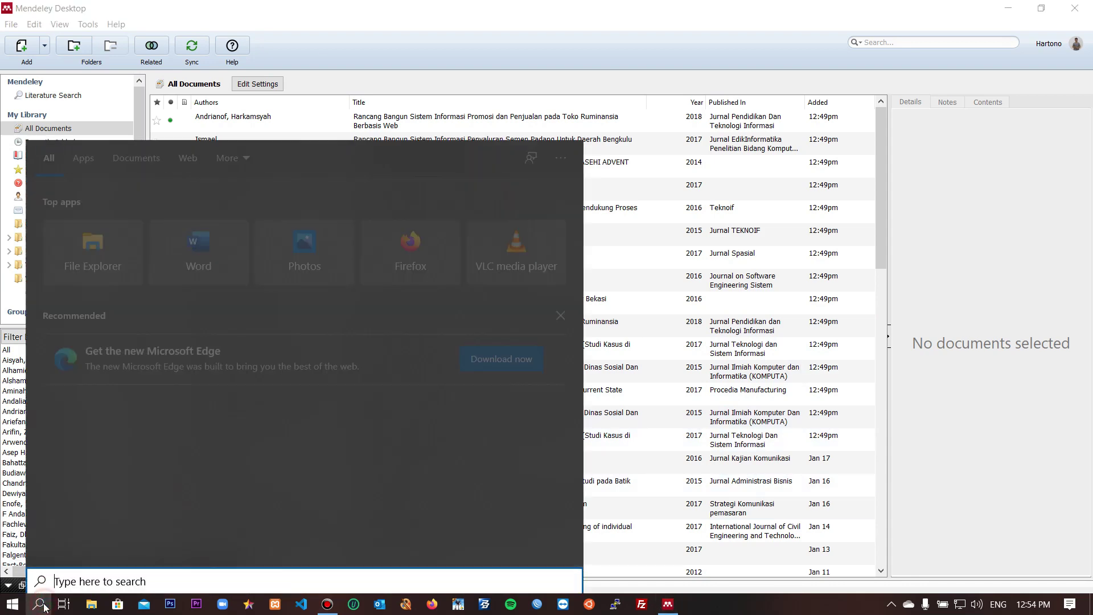
left_click(40, 604)
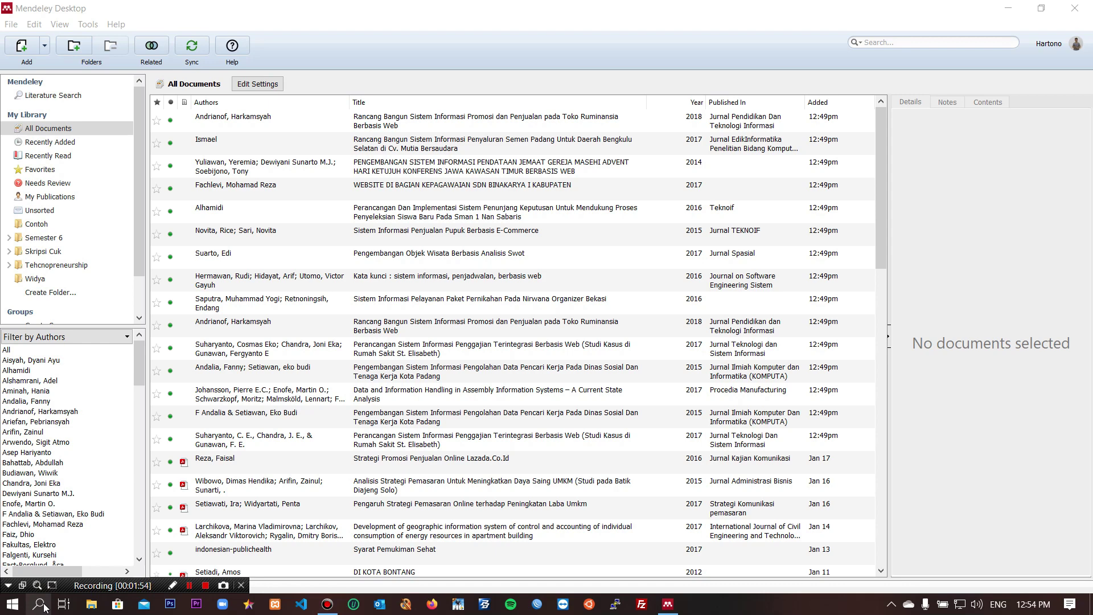
key("super+r")
key("Escape")
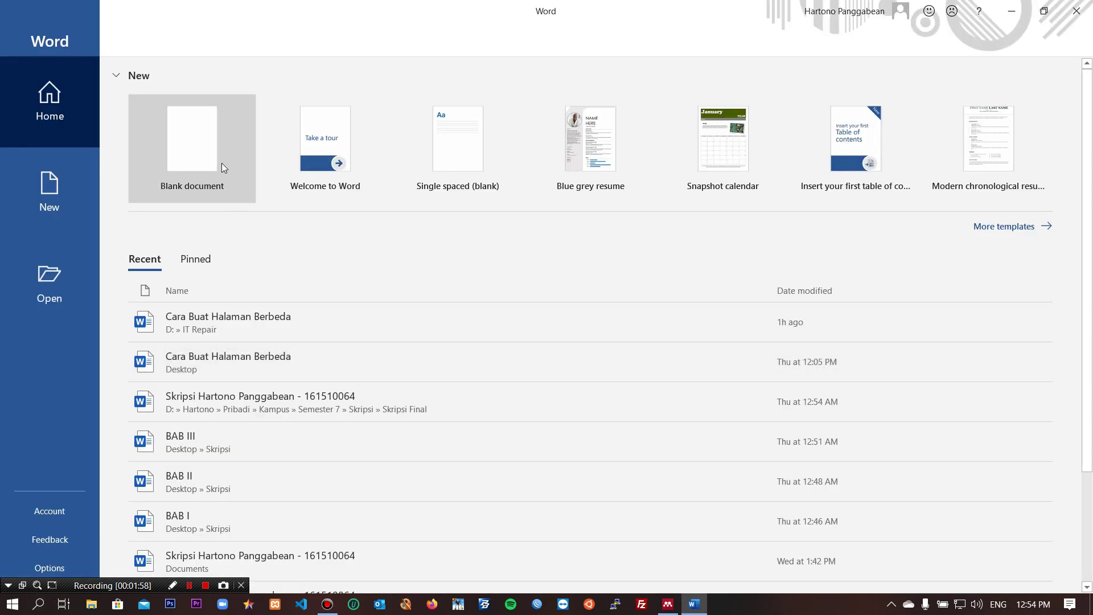
left_click(203, 134)
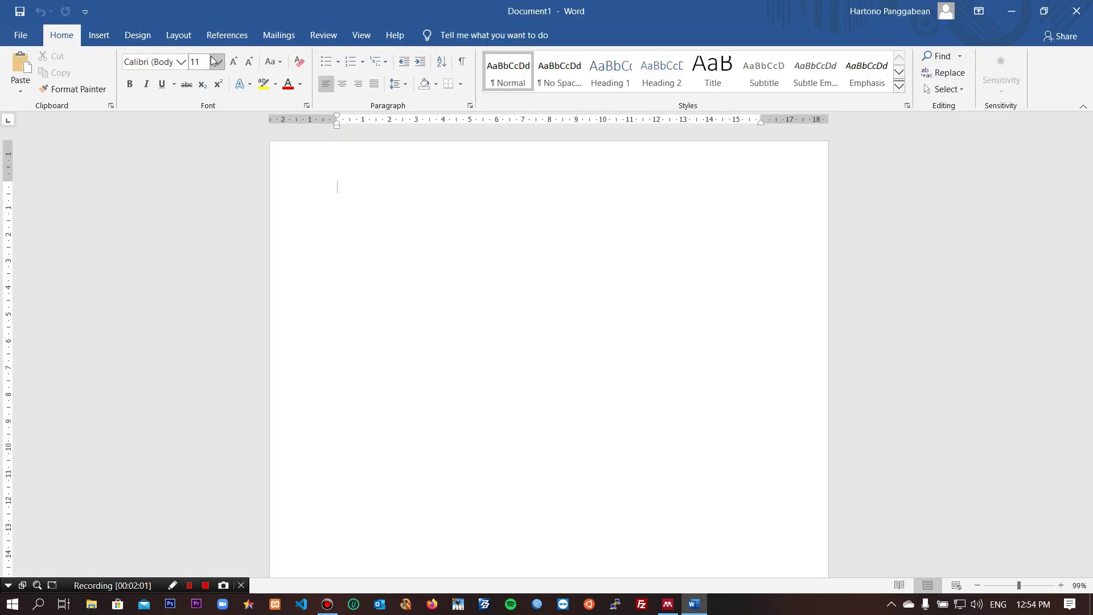
left_click(209, 36)
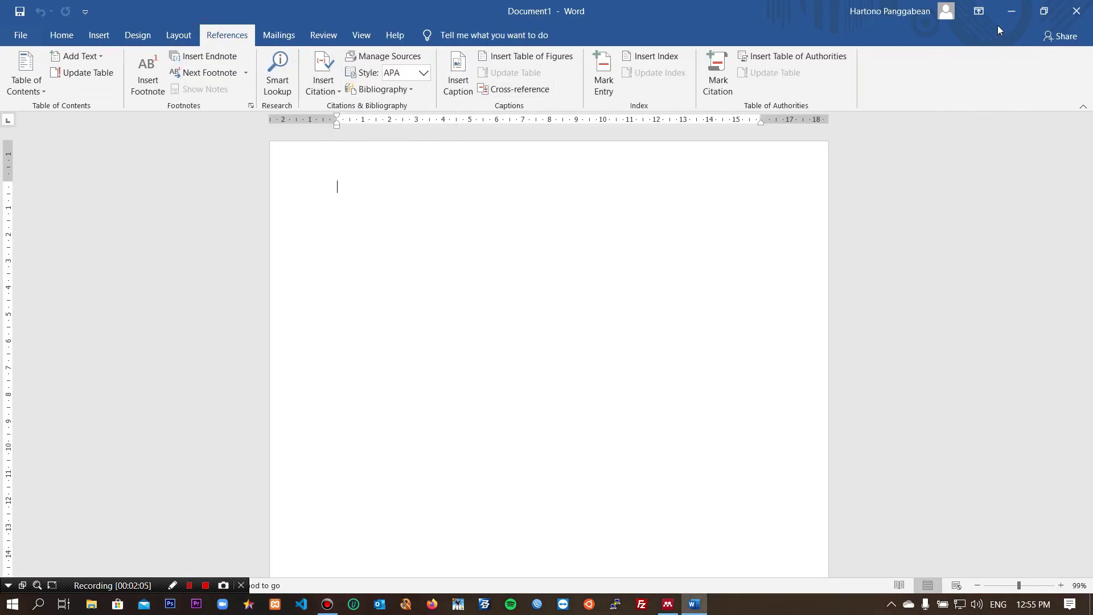
left_click(1010, 11)
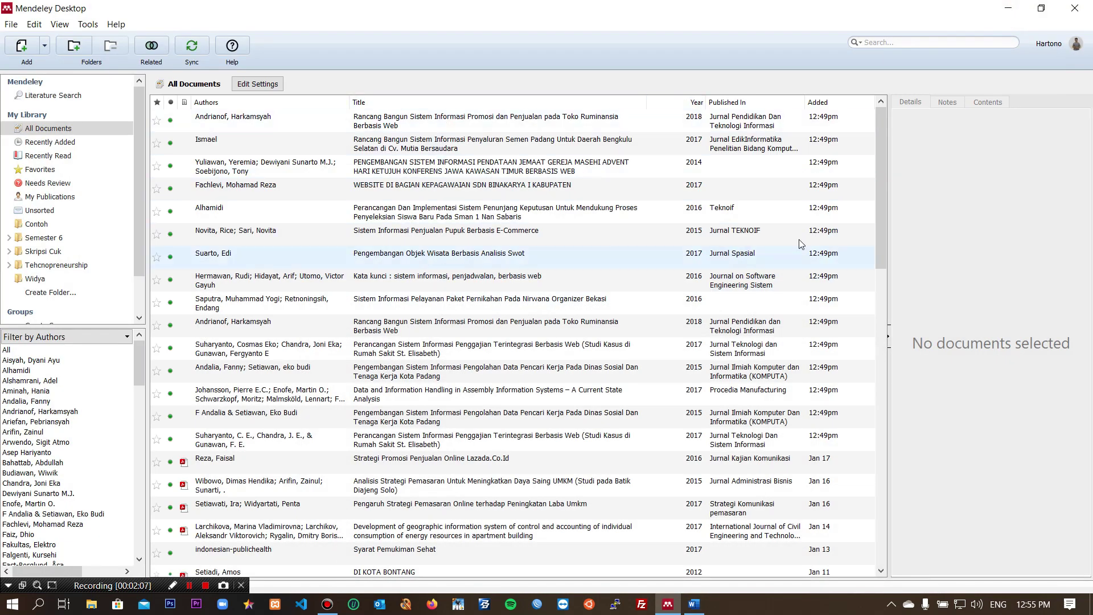
Step: Choose Tools > Install MS Word Plugin, let Mendeley close Word, and confirm the installation
left_click(87, 25)
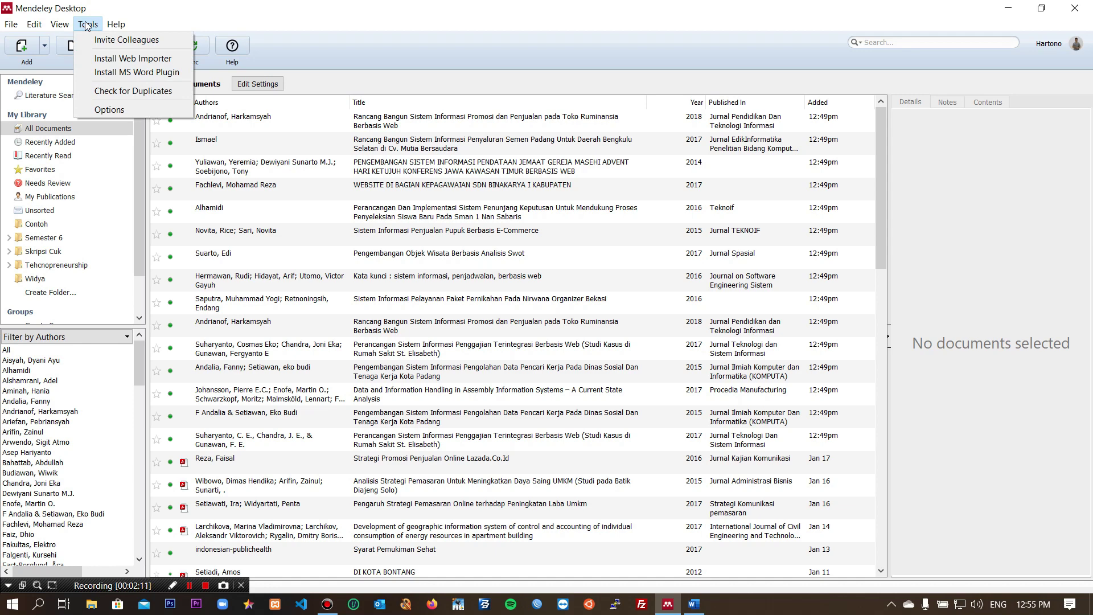
left_click(112, 71)
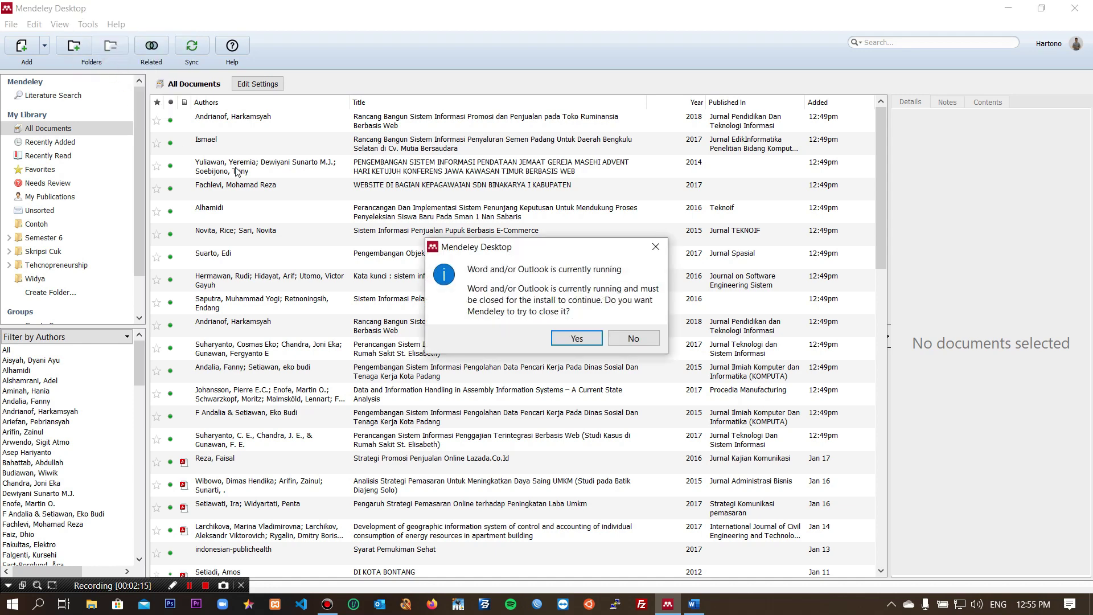
left_click(575, 338)
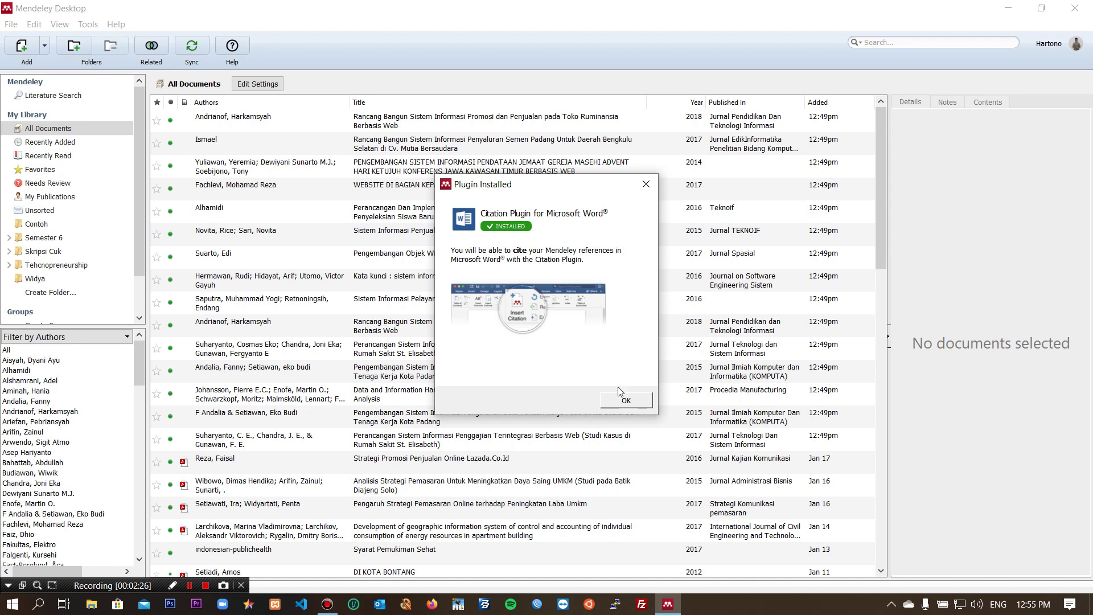
left_click(623, 403)
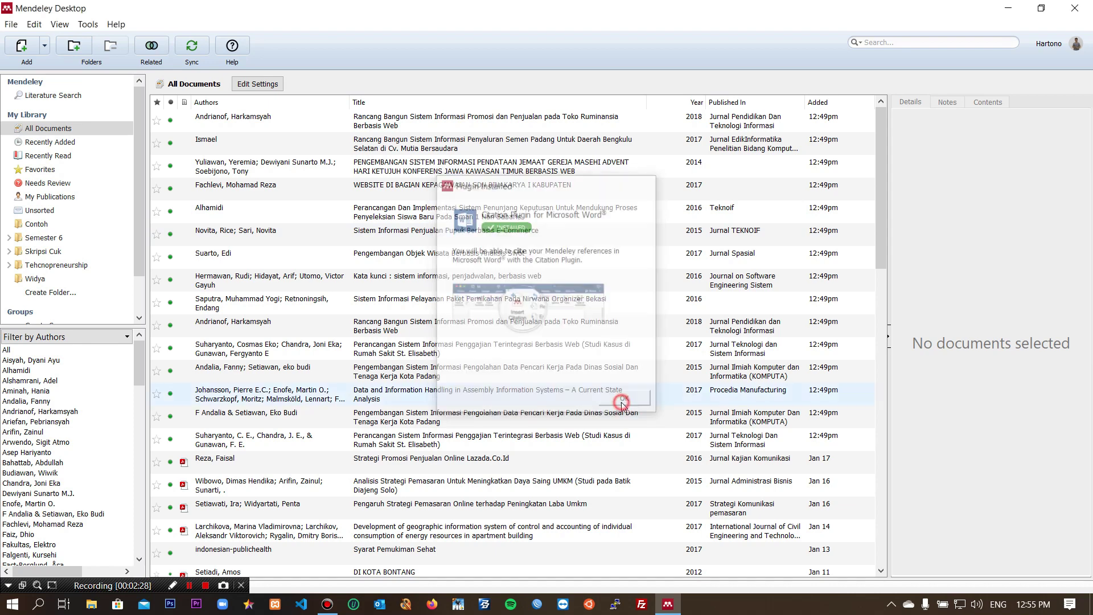
left_click(87, 25)
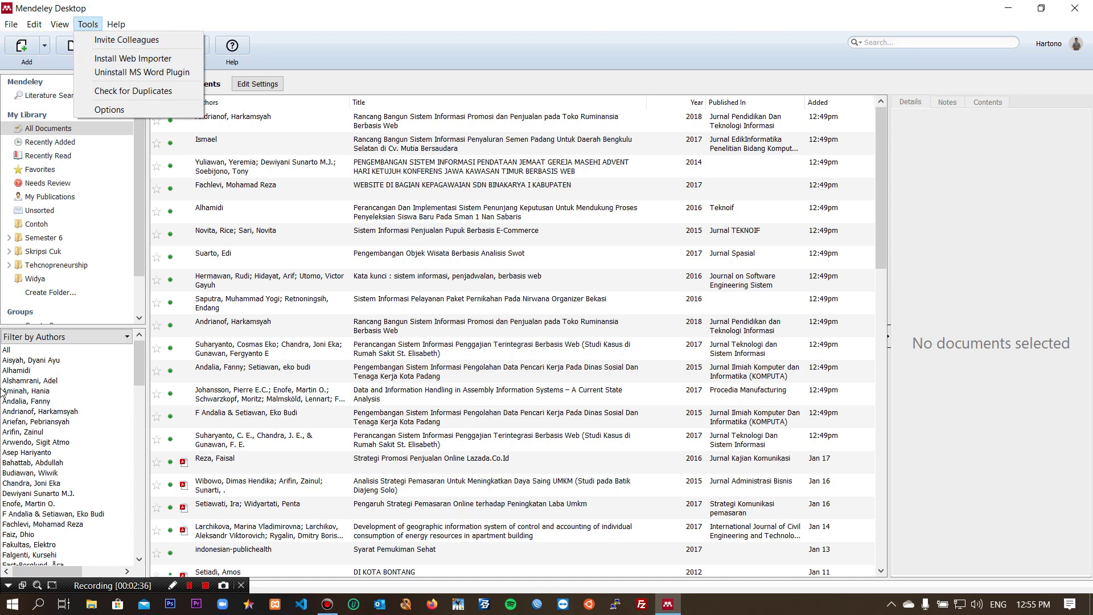
Step: Relaunch Word with a maximized blank document and use References > Insert Citation > Go To Mendeley
key("super+r")
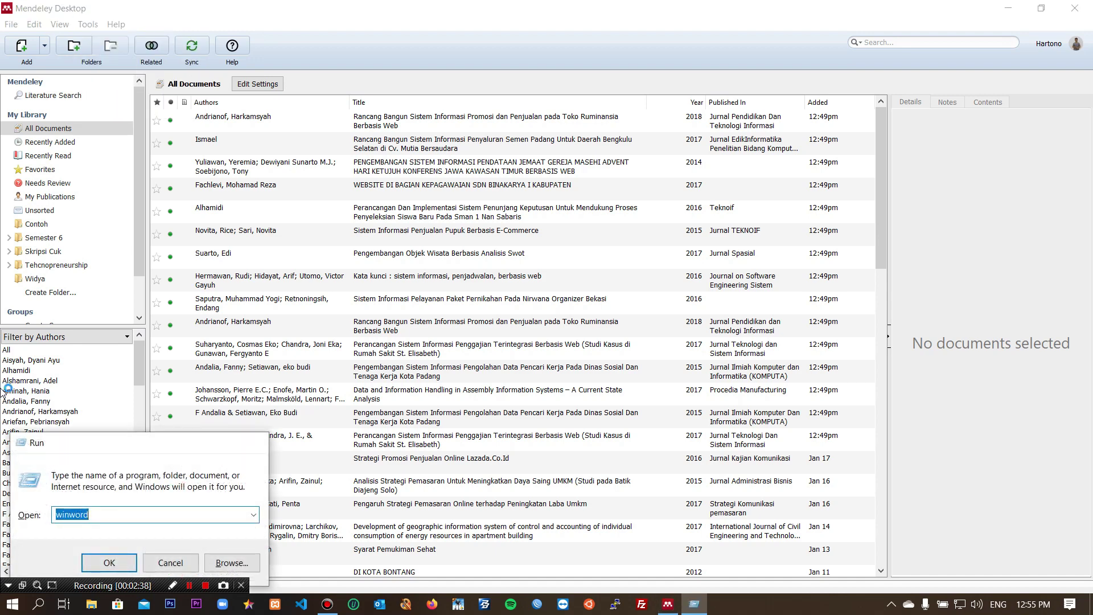
key("Return")
left_click(217, 164)
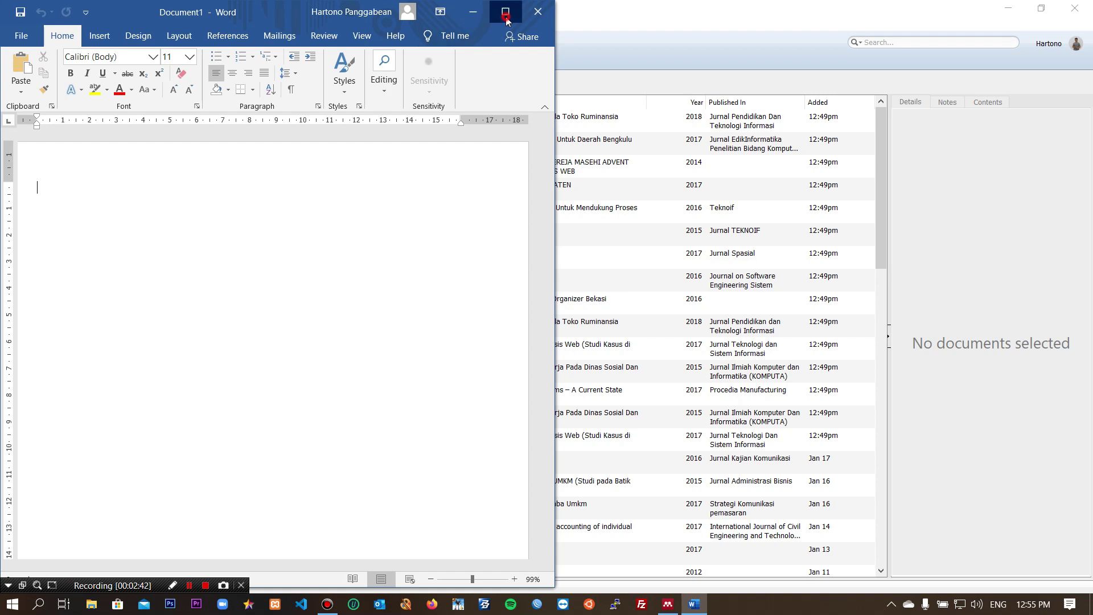
left_click(504, 11)
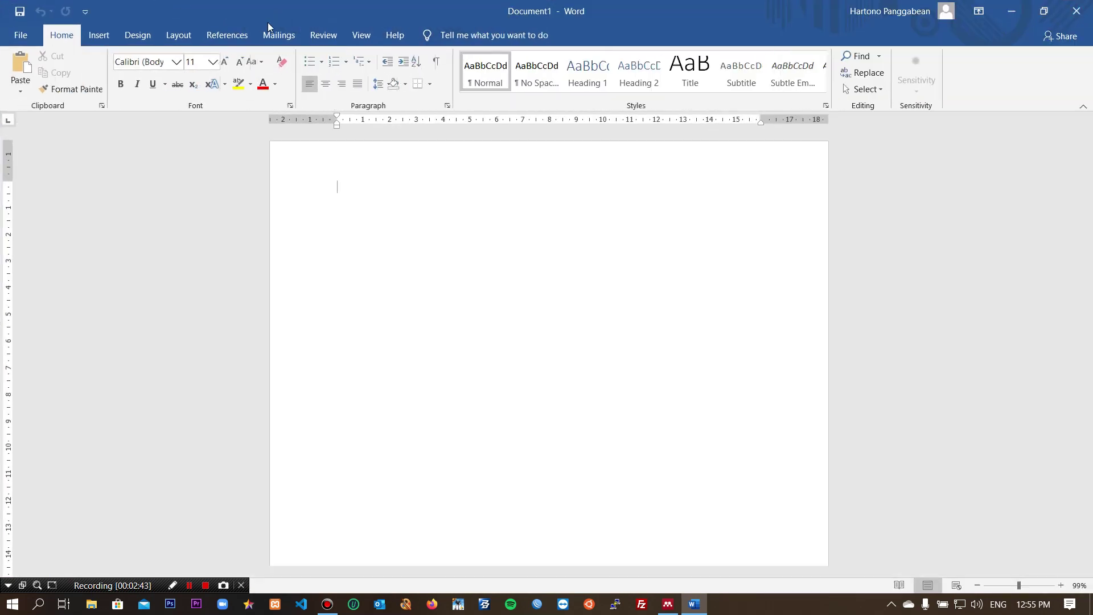
left_click(233, 37)
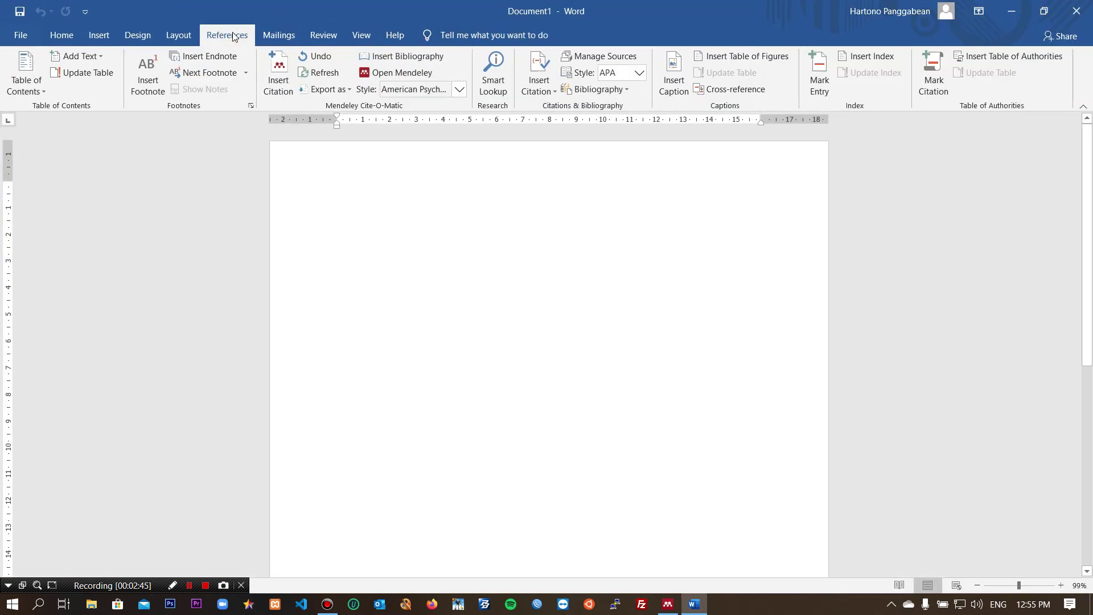
left_click(283, 82)
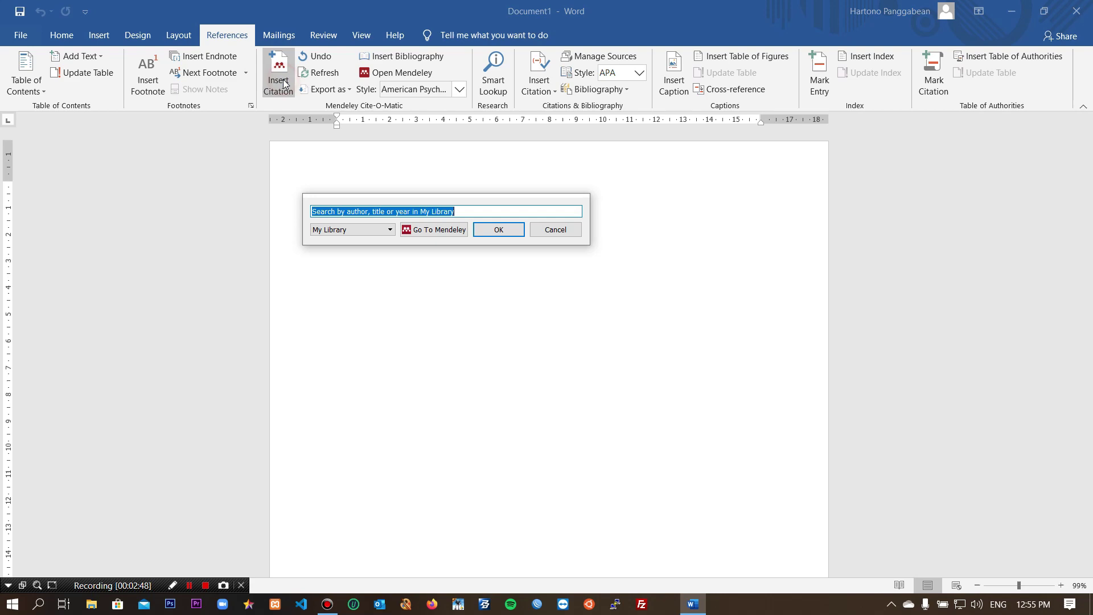
left_click(433, 231)
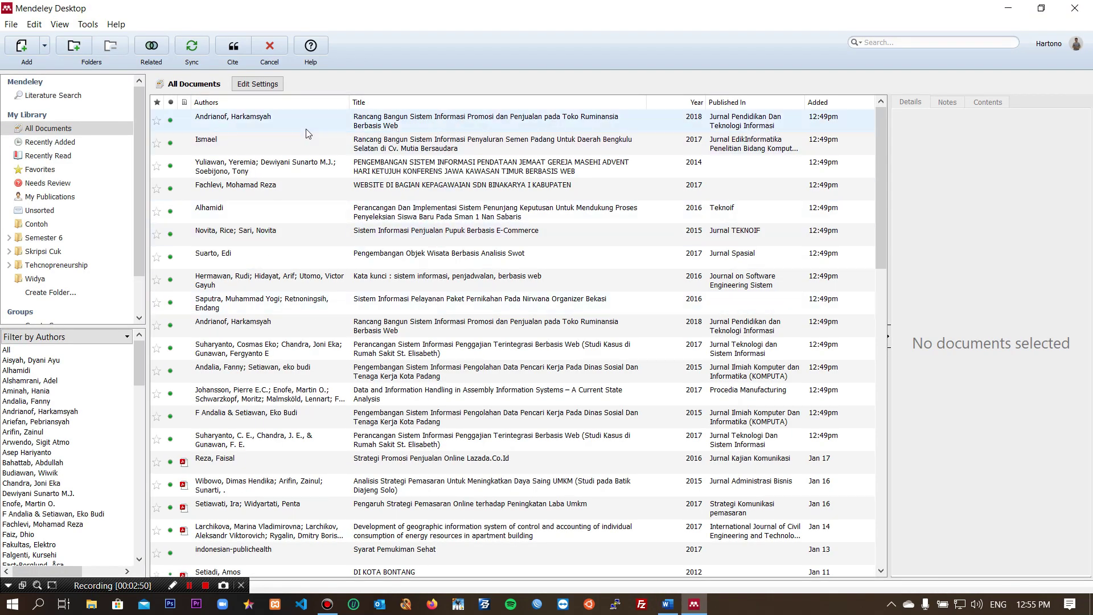
Step: Close Mendeley Desktop, minimize Word, and refresh the desktop twice
left_click(1063, 10)
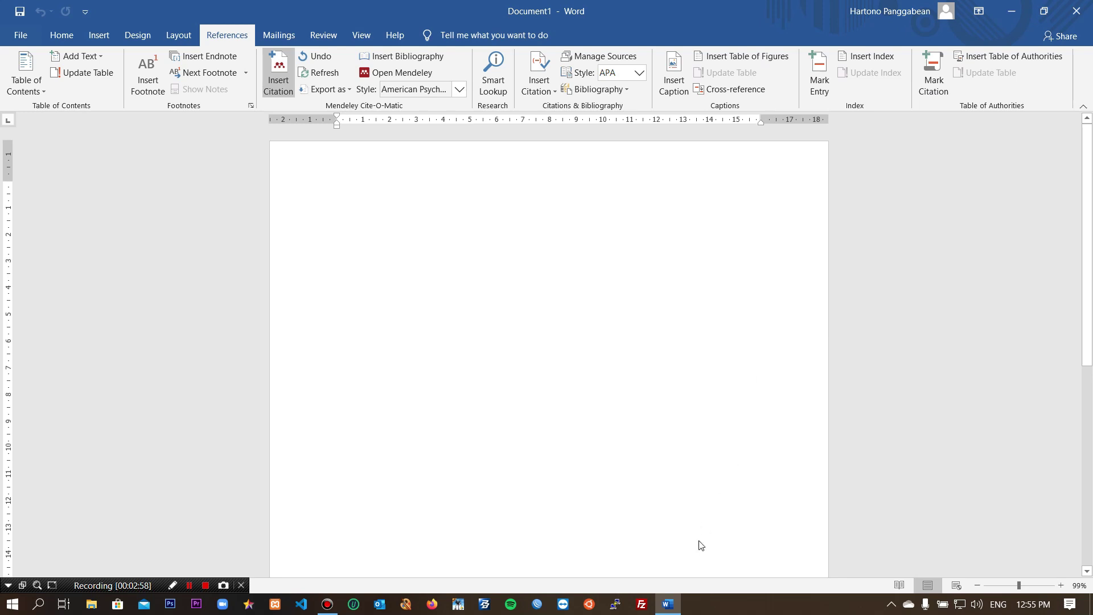
left_click(669, 608)
right_click(669, 608)
right_click(579, 100)
left_click(600, 142)
right_click(563, 133)
left_click(605, 180)
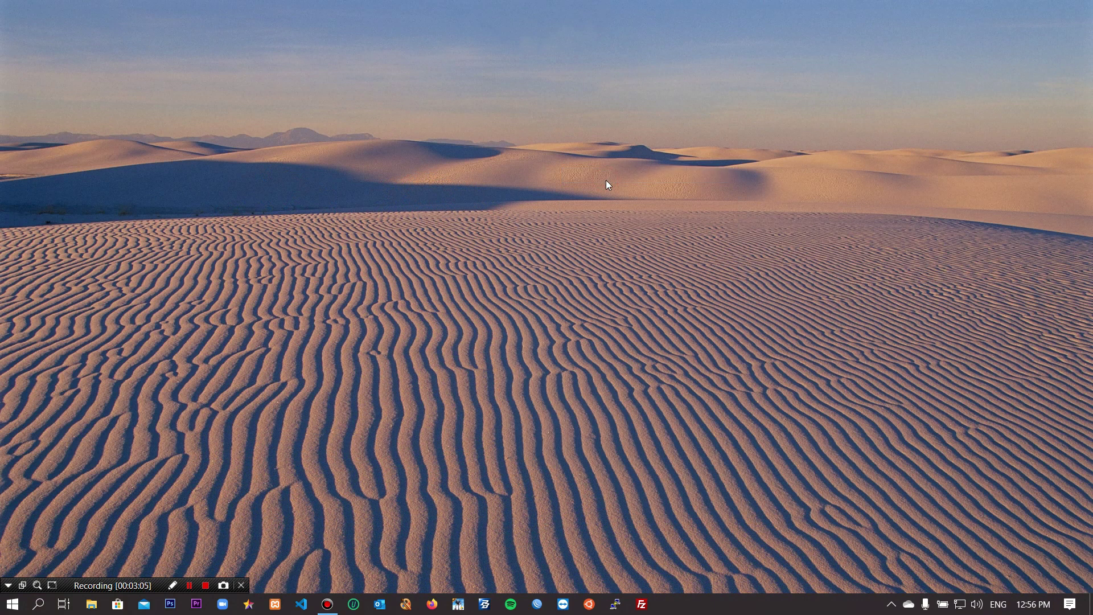
Step: In File Explorer, open the IT Repair folder and select 'Cara Buat Halaman Berbeda'
left_click(91, 603)
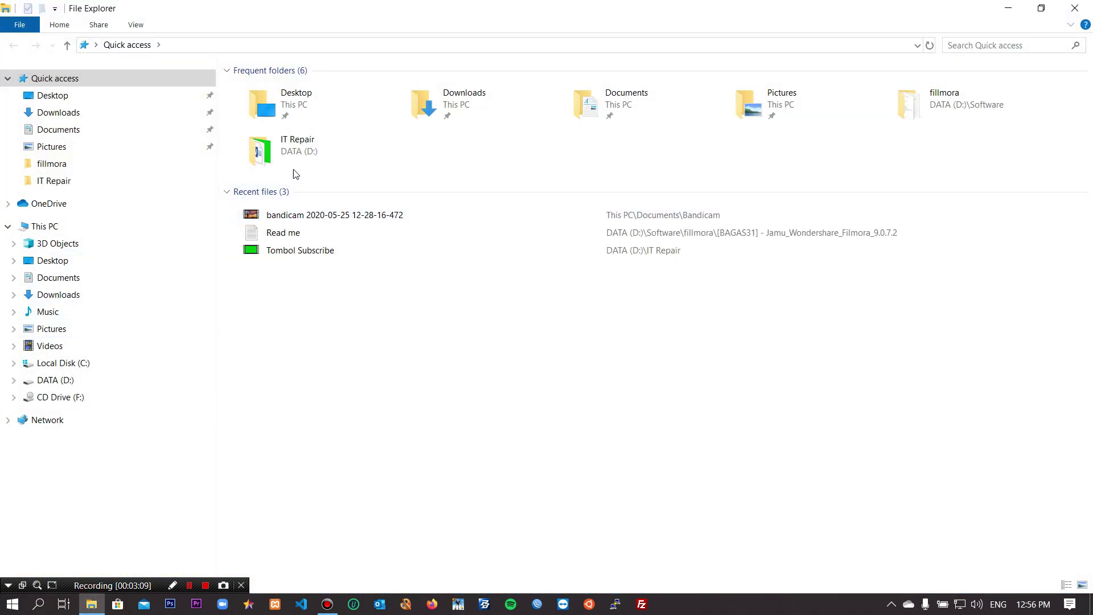
double_click(306, 147)
left_click(353, 124)
Step: Open 'Cara Buat Halaman Berbeda', scroll to BAB 1, and place the cursor under 1.1 Latar Belakang
double_click(353, 124)
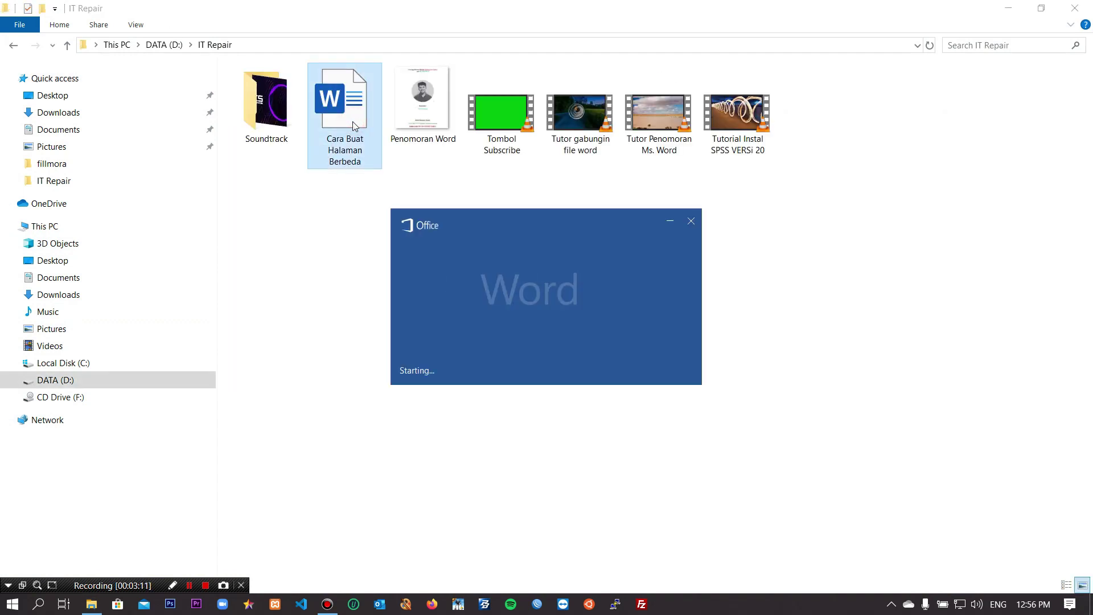
scroll(600, 451, "down", 13)
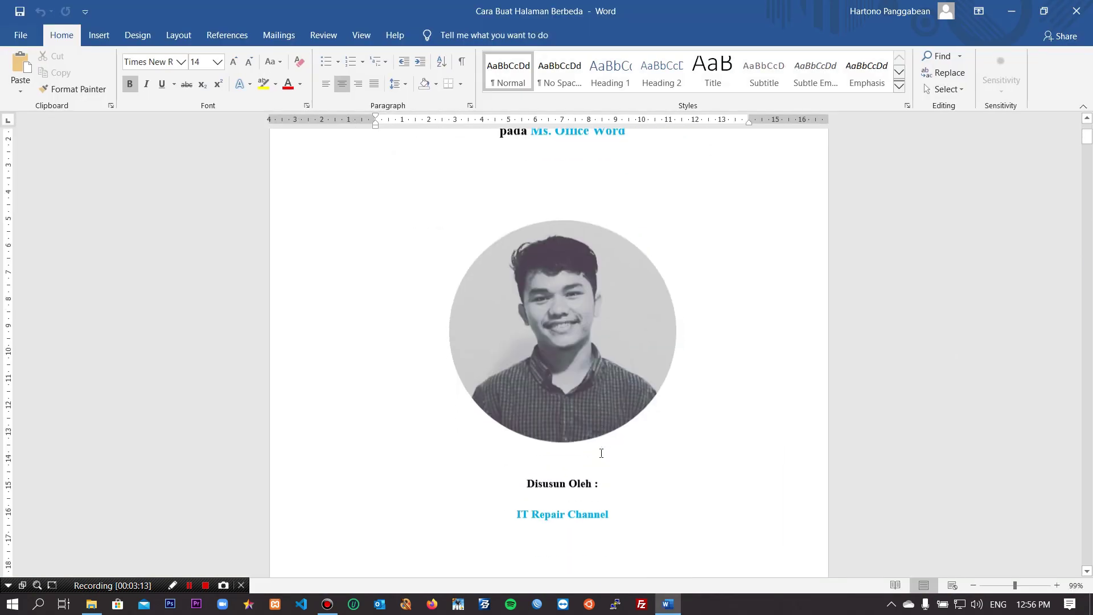
scroll(602, 426, "down", 4)
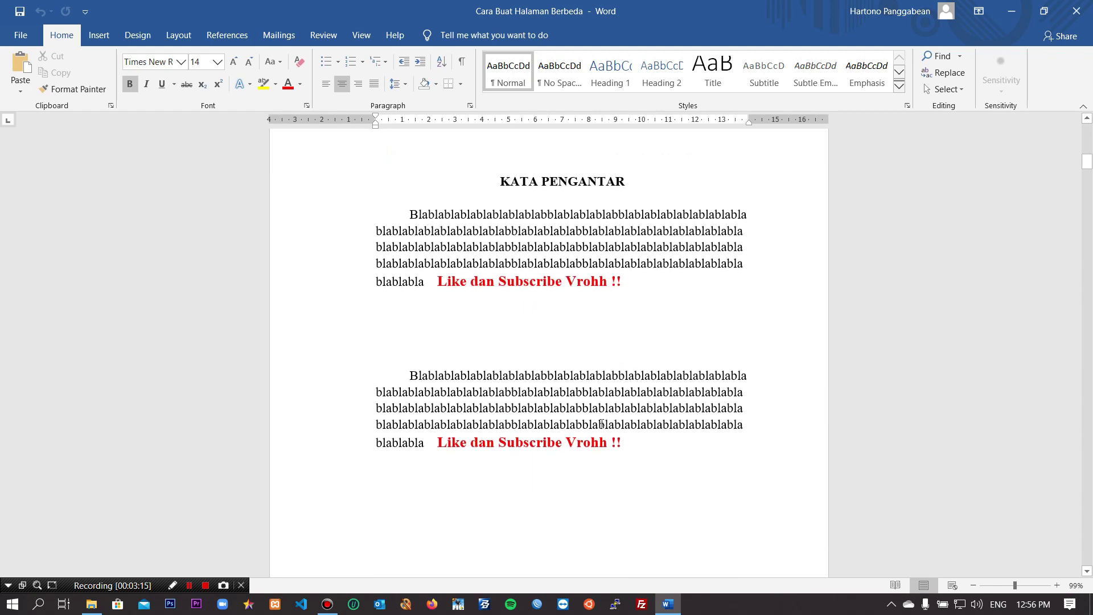
scroll(602, 424, "down", 12)
scroll(601, 422, "down", 15)
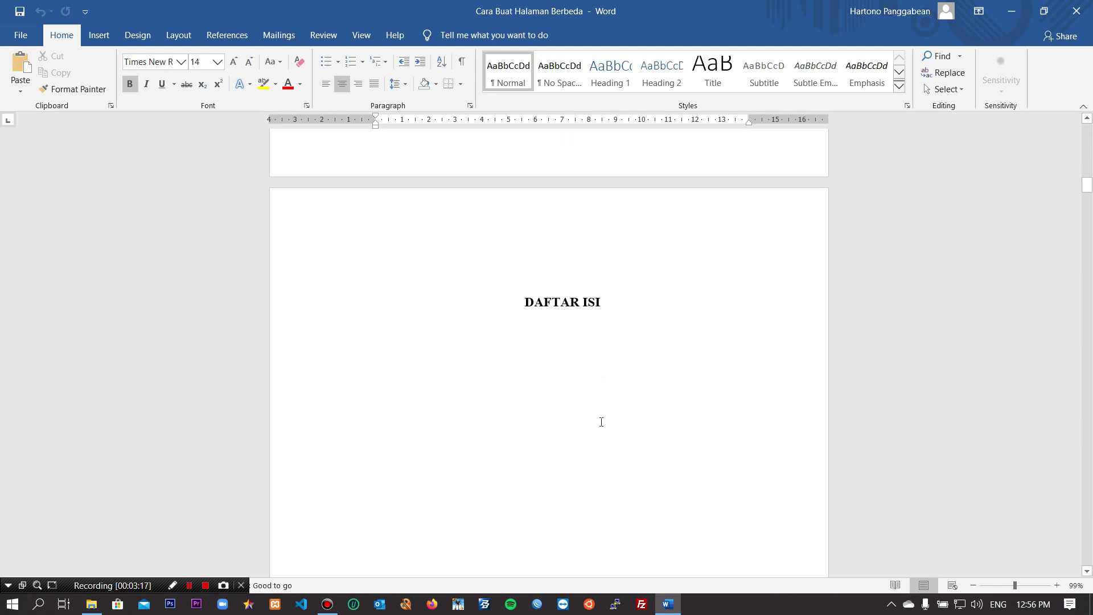
scroll(601, 421, "down", 4)
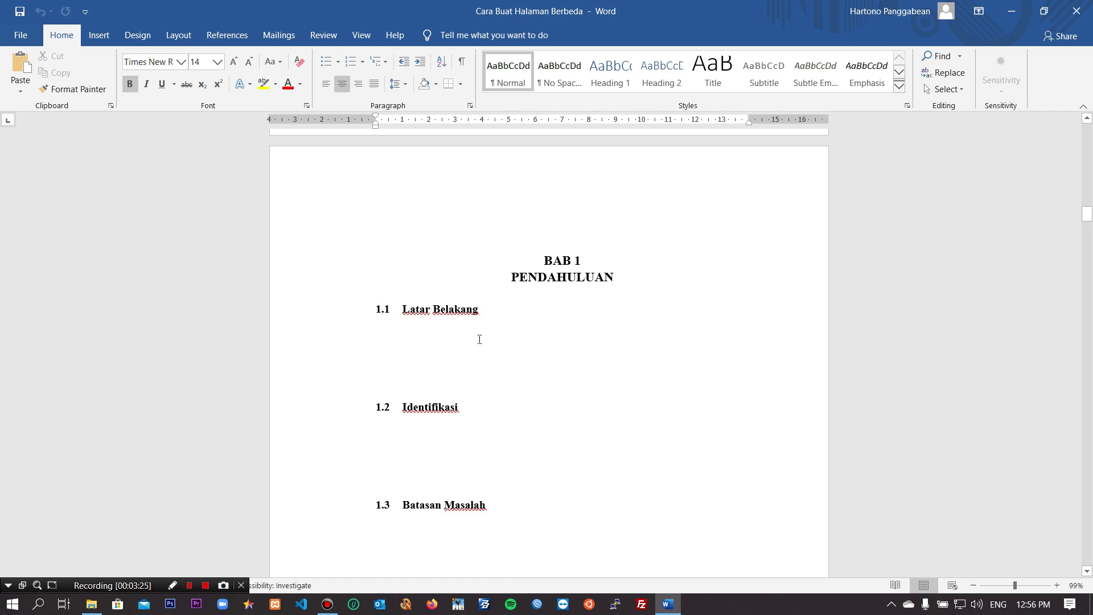
scroll(479, 339, "down", 4)
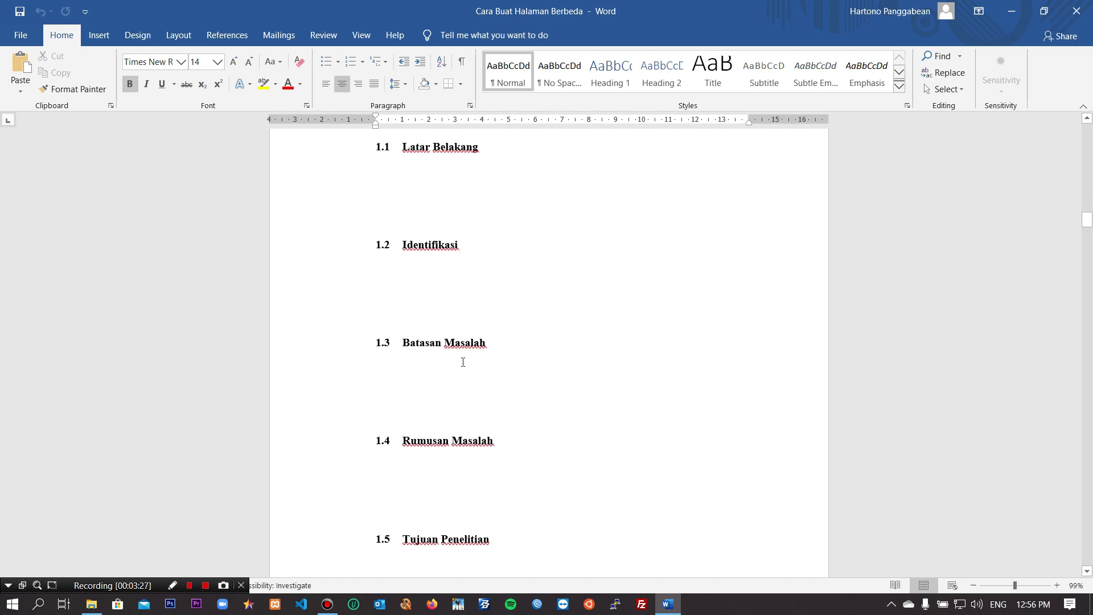
scroll(472, 453, "down", 3)
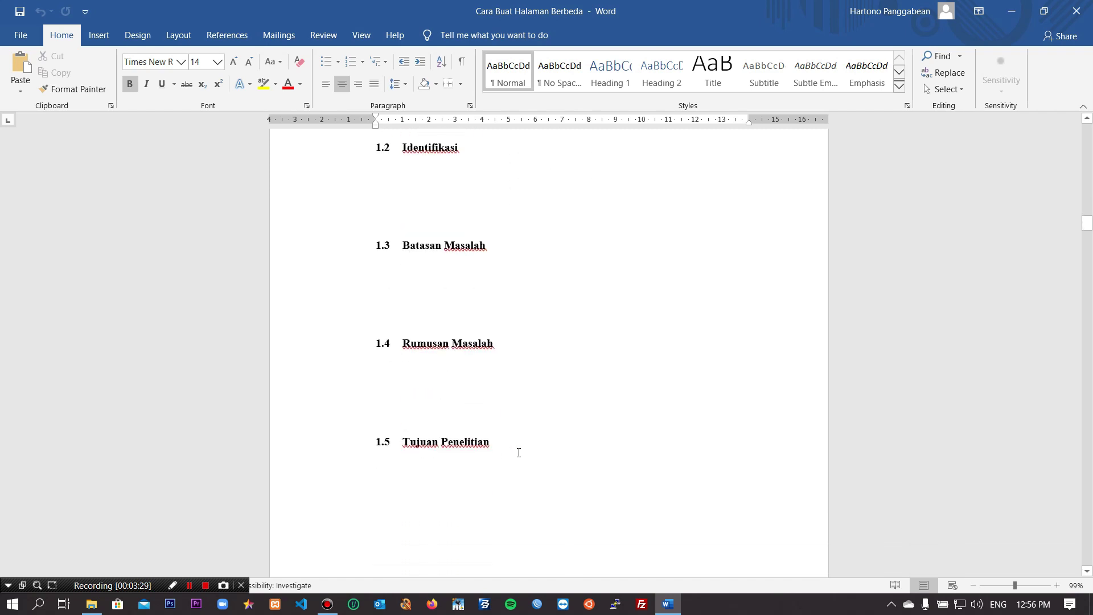
scroll(516, 450, "up", 7)
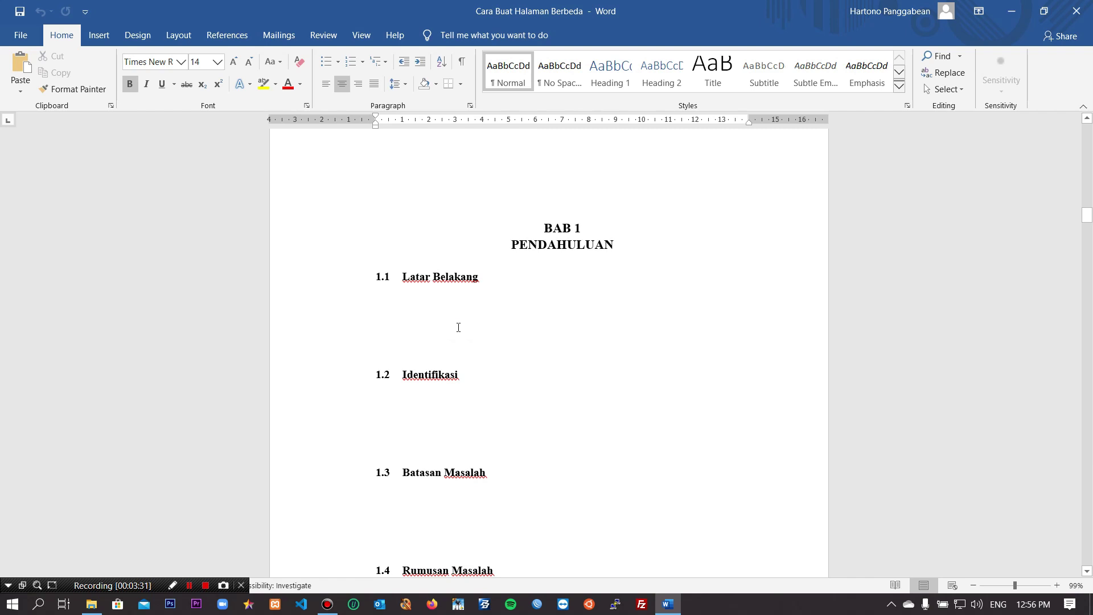
left_click(456, 326)
left_click(441, 310)
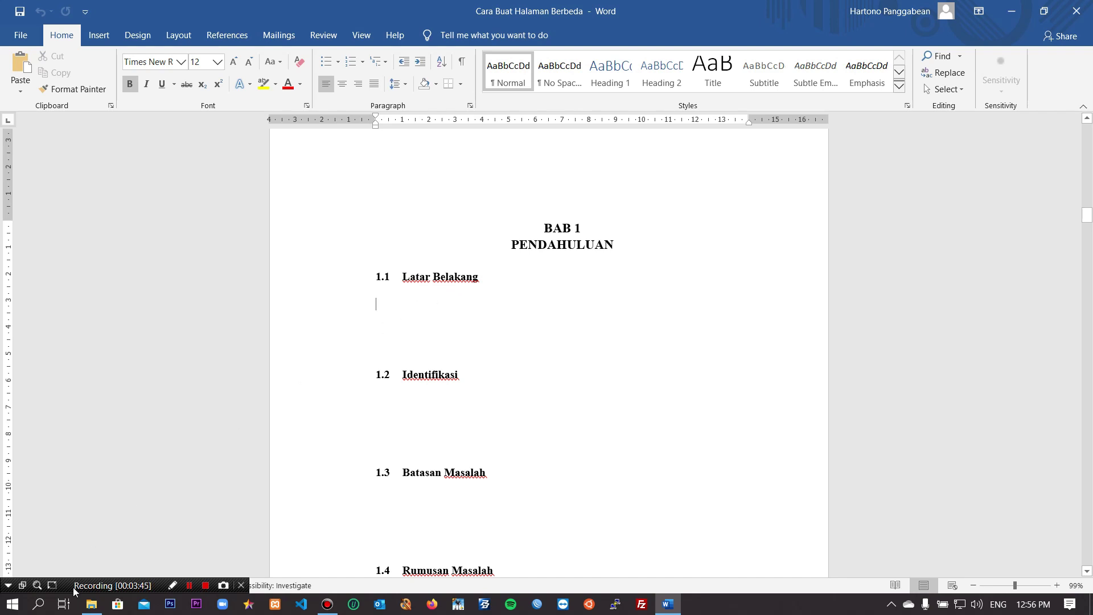
Step: Launch Mendeley Desktop from search and sign in with Stay signed in, using the account e-mail and password
left_click(36, 607)
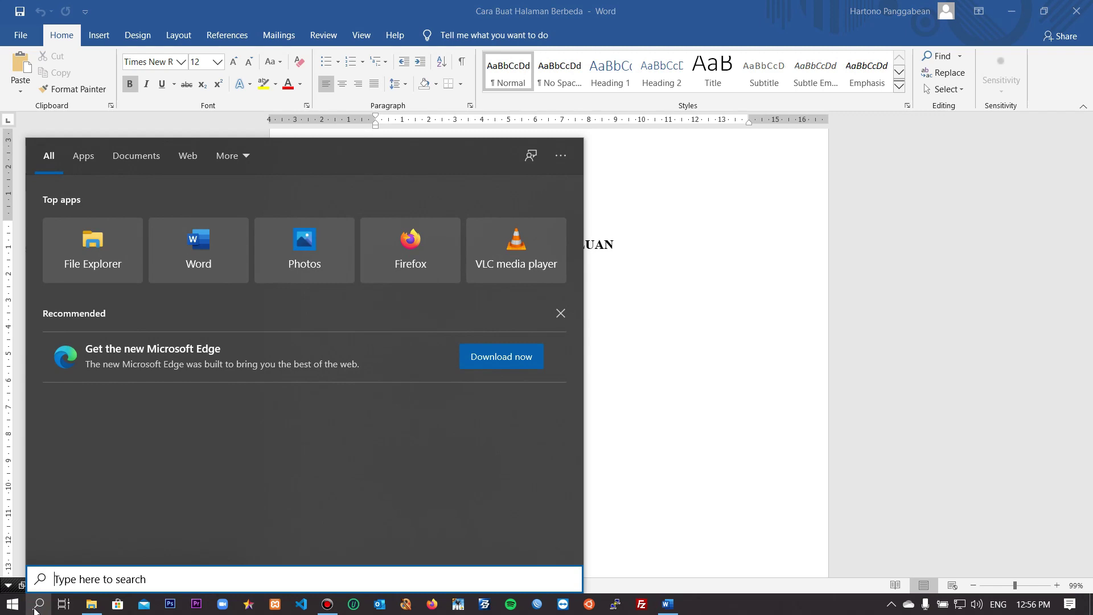
type("men")
left_click(36, 606)
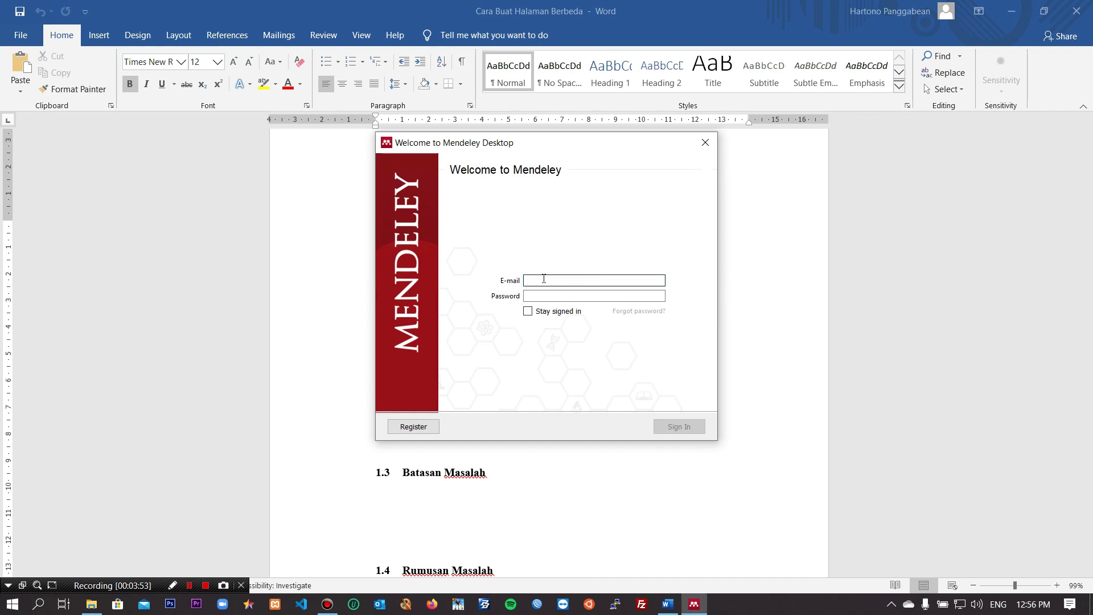
left_click(528, 313)
left_click(531, 280)
key("Tab")
type("**********")
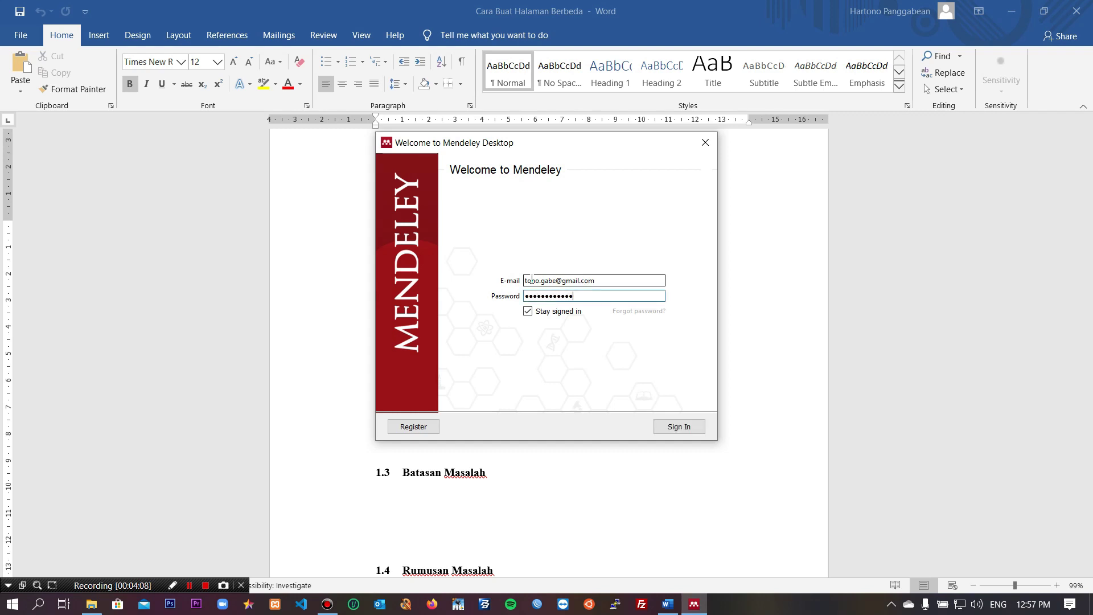
key("Return")
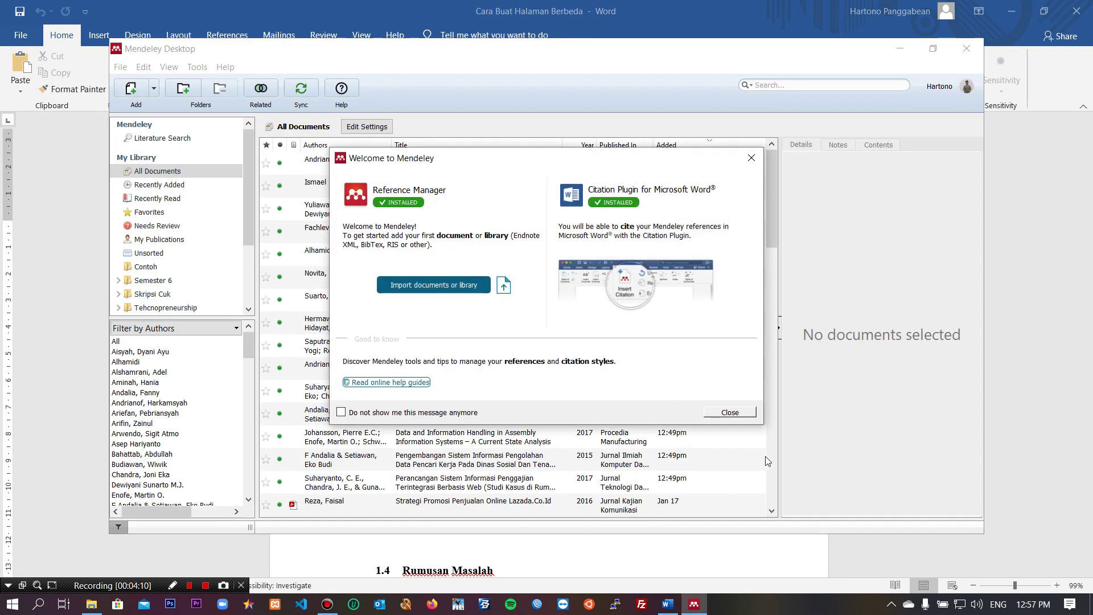
Step: Finish the intro tour, minimize Mendeley, and put the Word cursor under 1.1 Latar Belakang
left_click(730, 412)
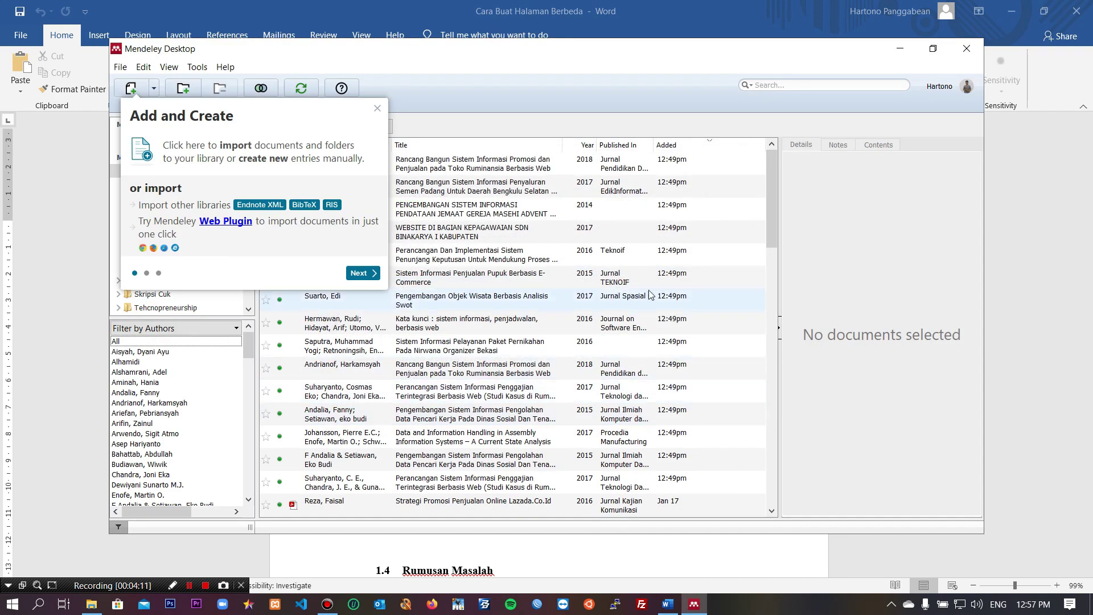
left_click(355, 272)
left_click(472, 378)
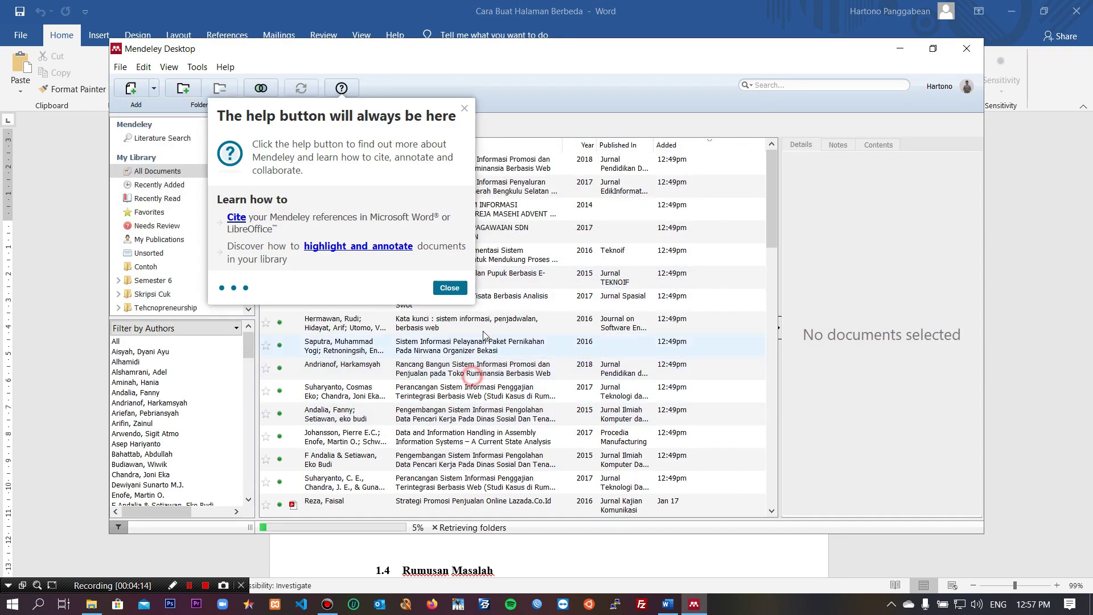
left_click(449, 285)
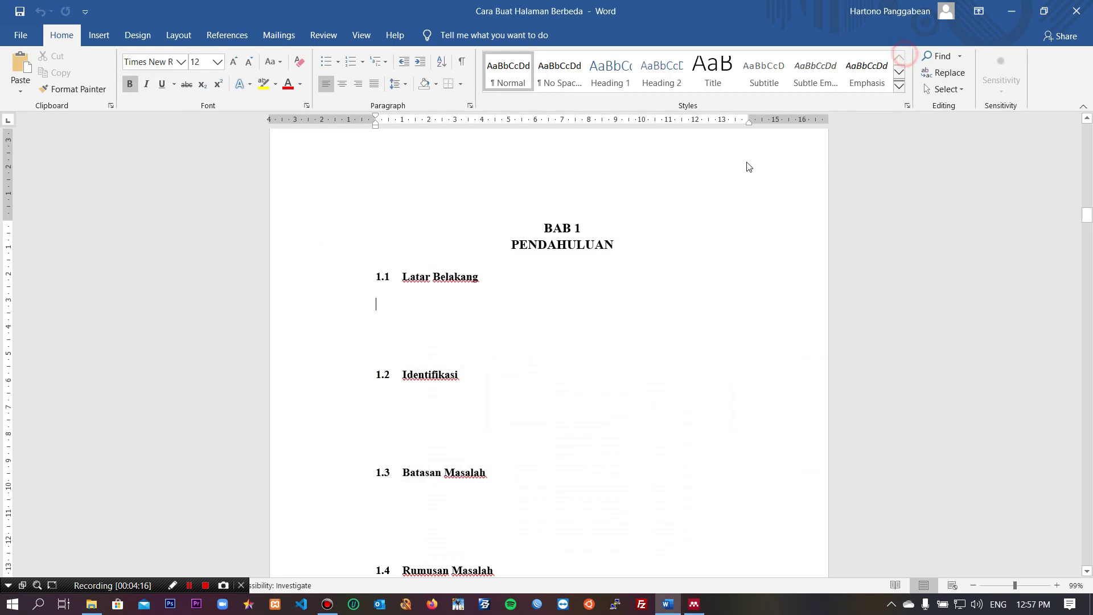
left_click(899, 49)
left_click(434, 305)
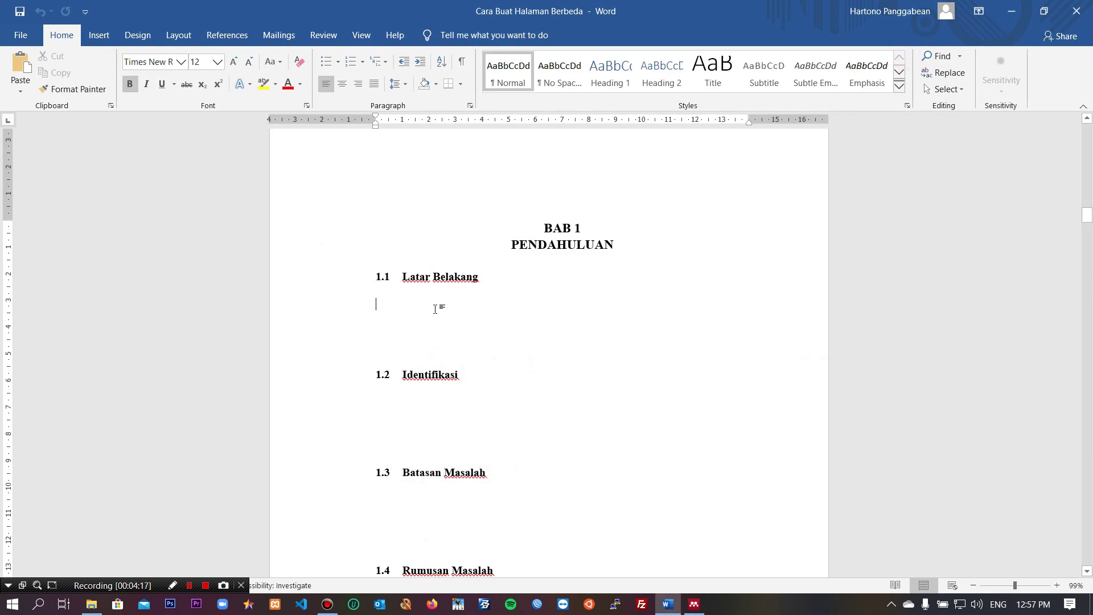
Step: Via References > Insert Citation, pick the 2017 Ismael article in Skripsi Cuk and cite it into Word
left_click(239, 35)
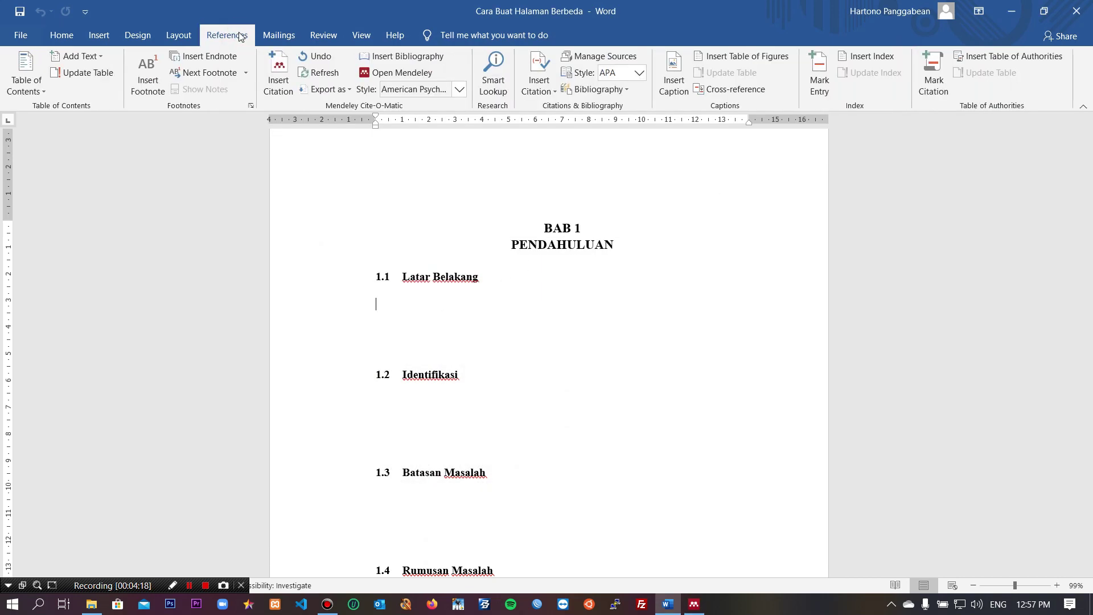
left_click(271, 73)
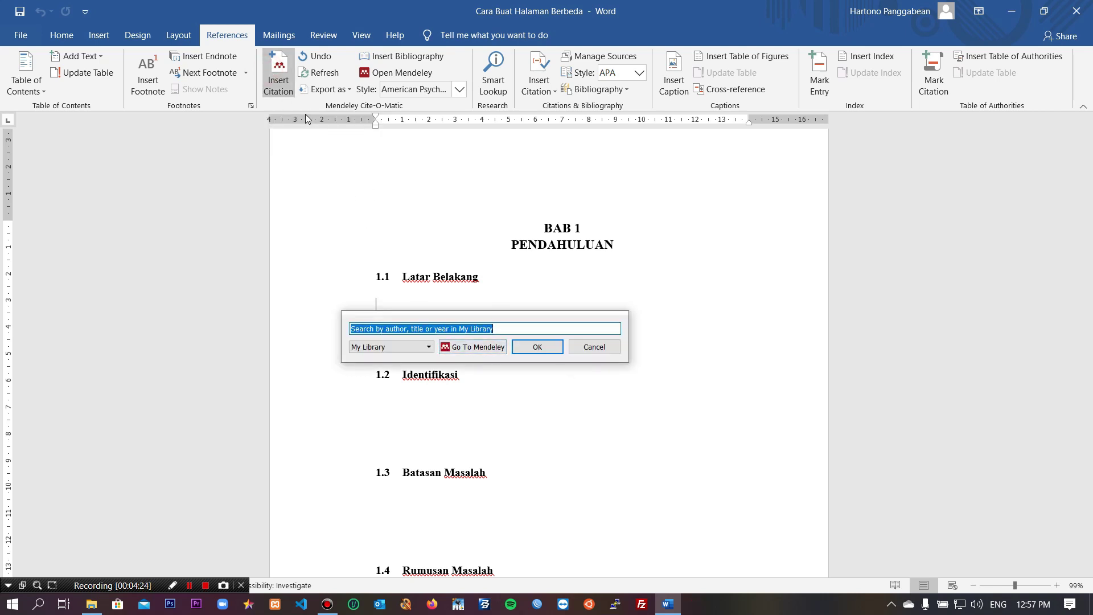
left_click(490, 348)
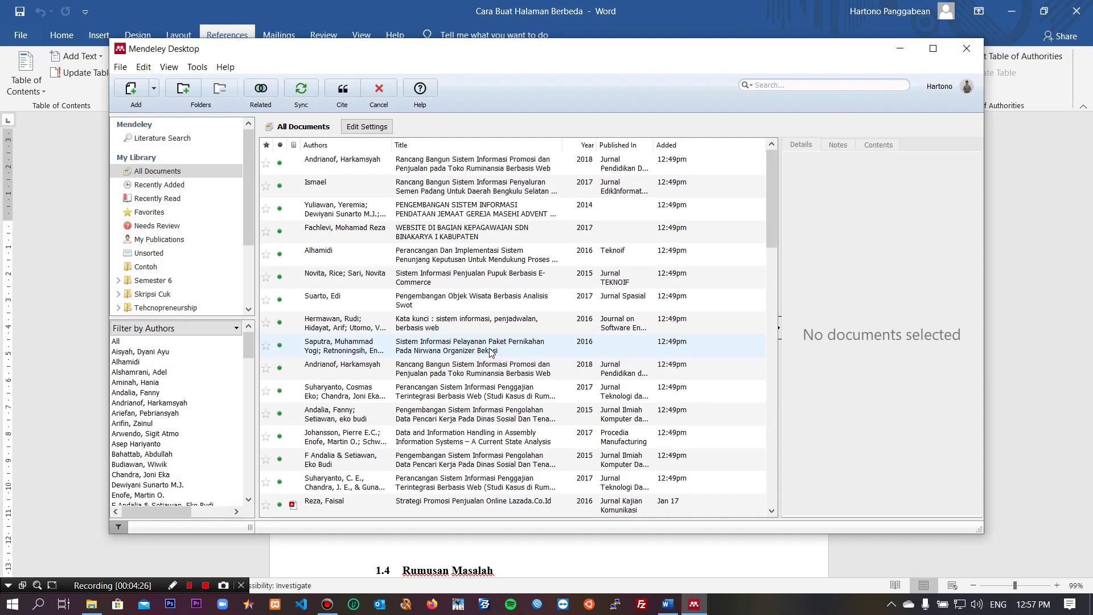
left_click(247, 310)
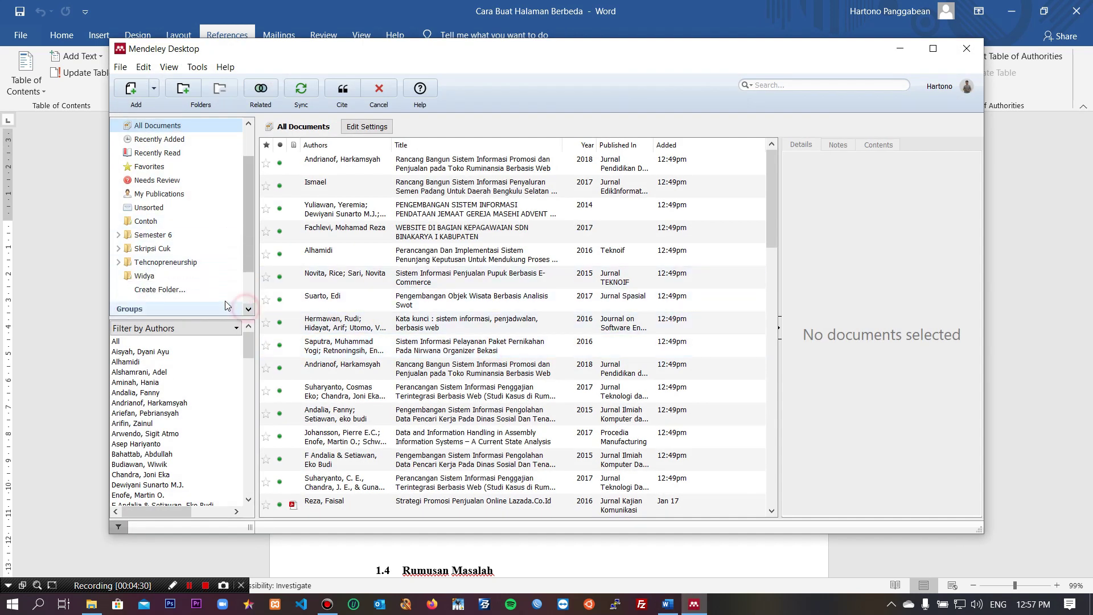
left_click(147, 250)
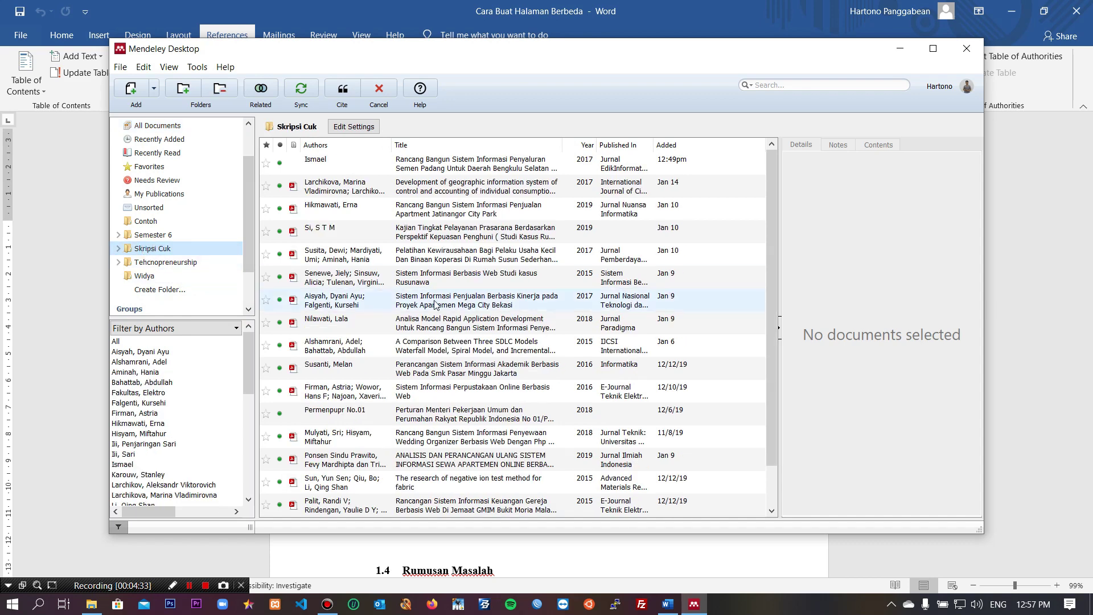
scroll(437, 375, "down", 1)
scroll(438, 376, "up", 1)
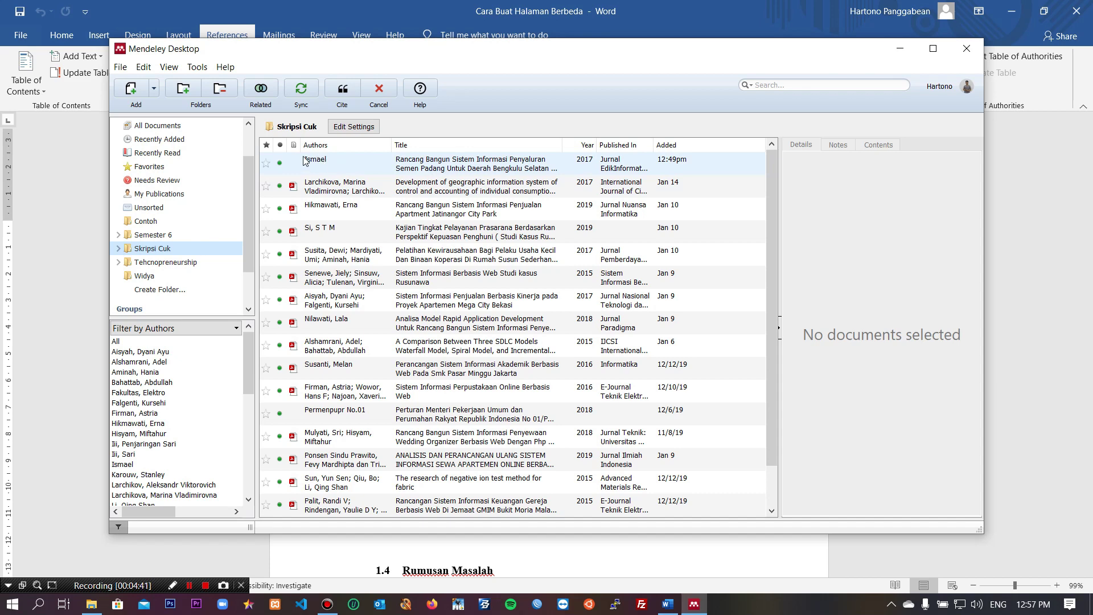
left_click(447, 170)
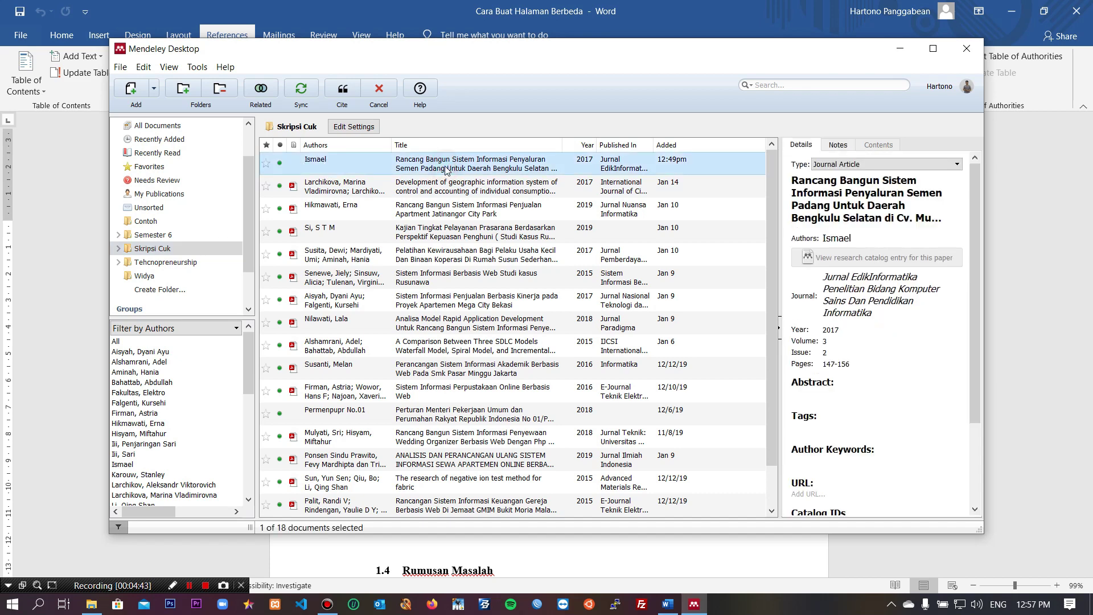
left_click(340, 89)
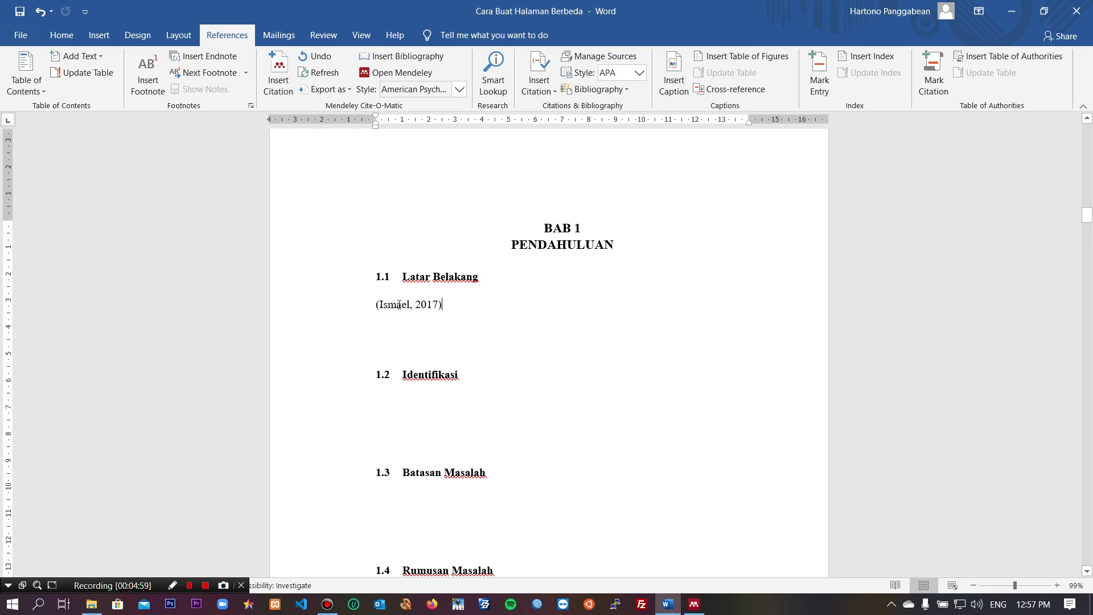
Step: Check the inserted Ismael citation, then scroll down to section 2.1 Tinjauan Teori Umum
left_click(395, 305)
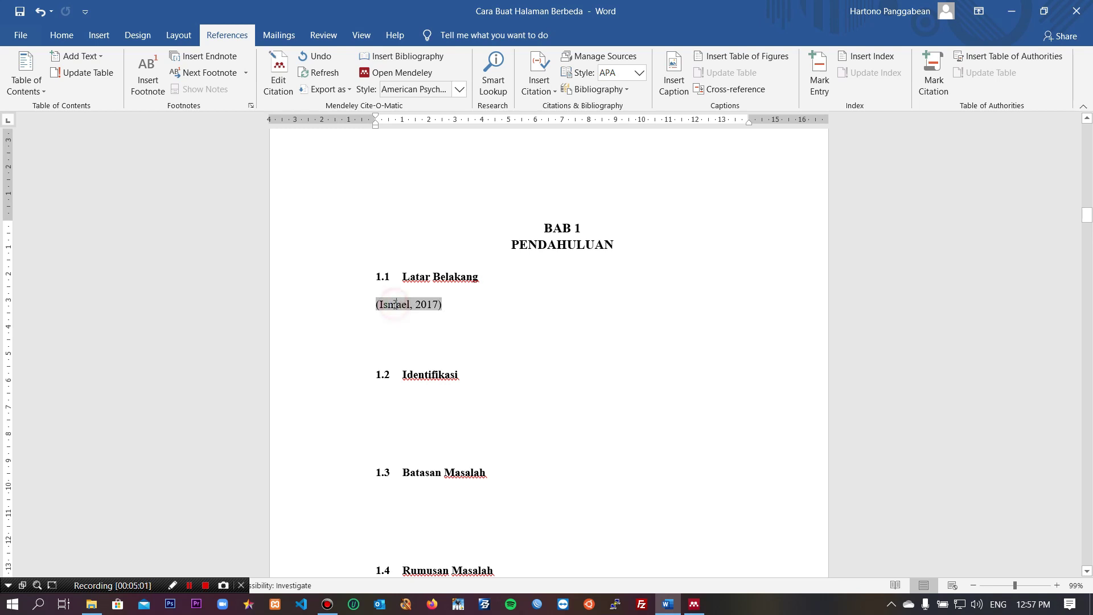
left_click(464, 302)
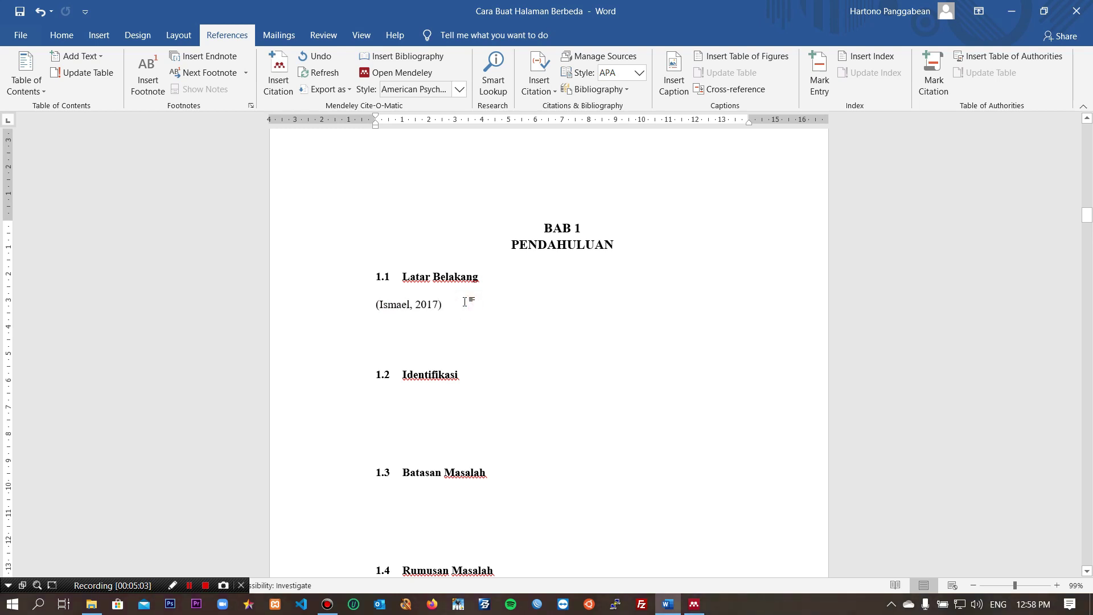
scroll(464, 301, "down", 15)
scroll(466, 300, "down", 12)
scroll(470, 295, "down", 4)
Step: Cite Hikmawati's 2019 article from Mendeley on the empty line under 2.1
left_click(415, 332)
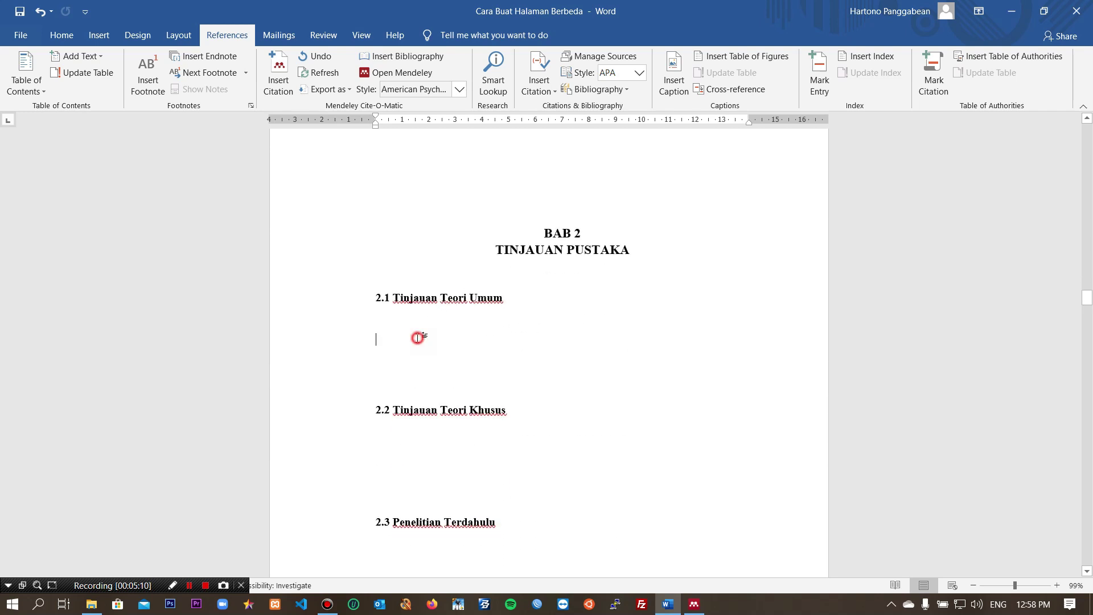
left_click(281, 91)
left_click(464, 377)
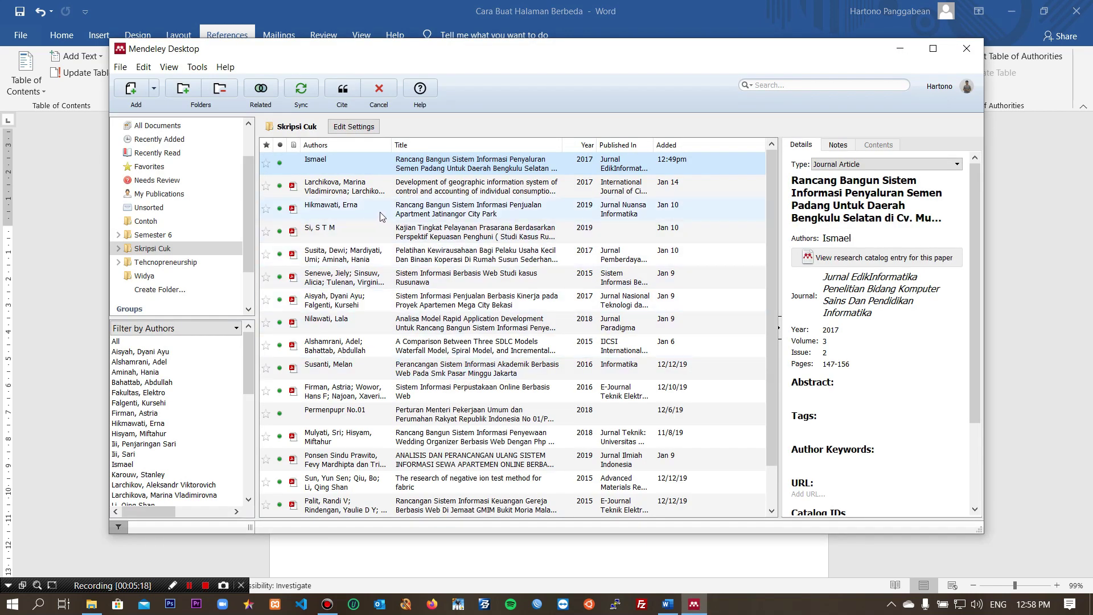
left_click(502, 215)
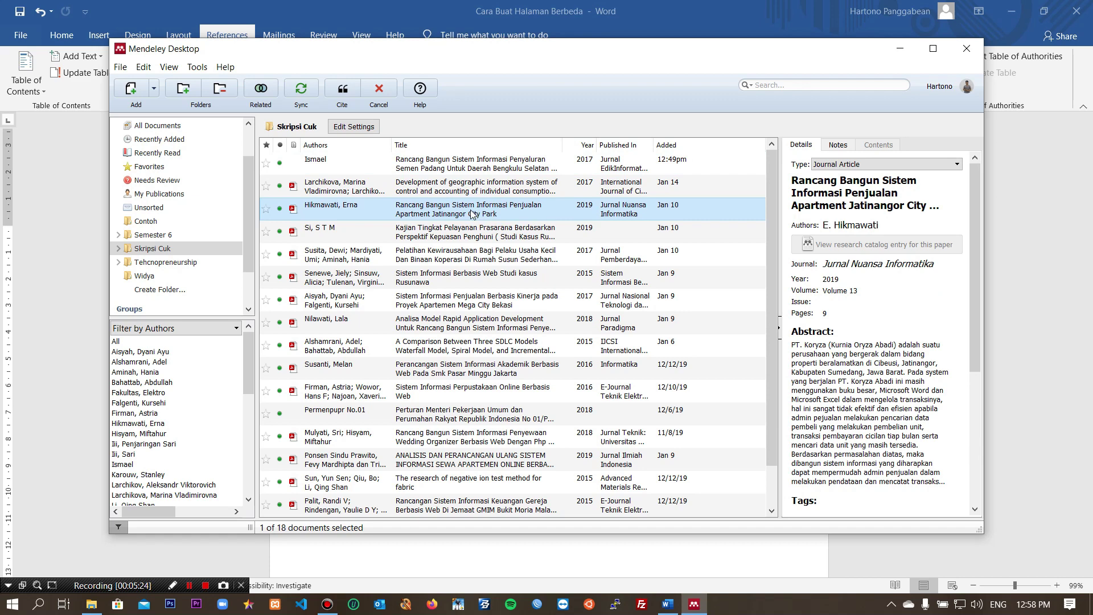
left_click(342, 89)
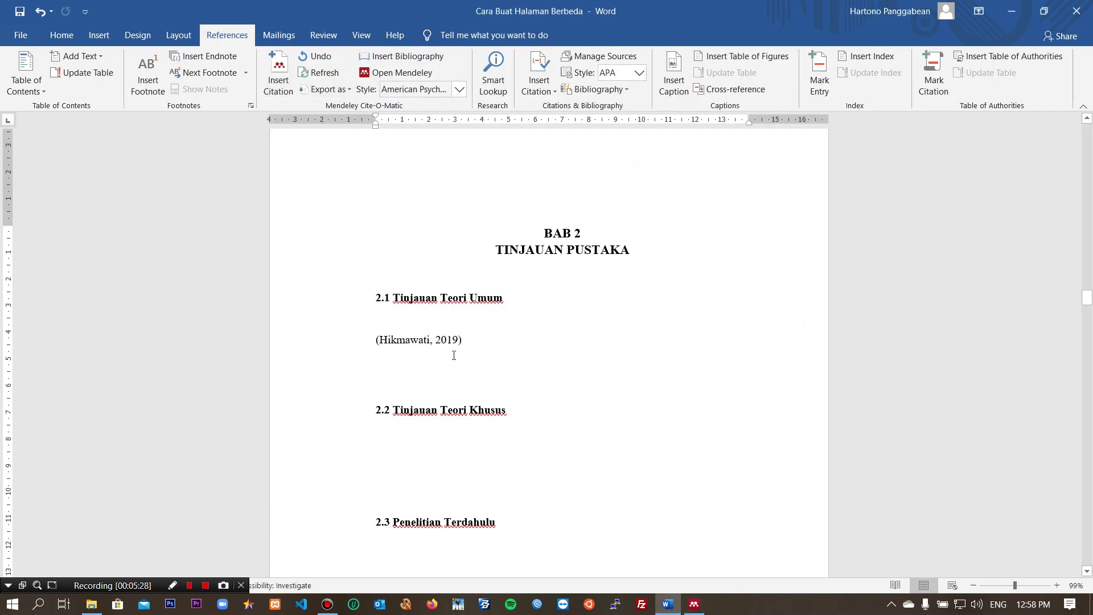
scroll(498, 348, "down", 3)
Step: Insert a Mendeley bibliography of the Hikmawati 2019 and Ismael 2017 references under the DAFTAR PUSTAKA heading
scroll(500, 351, "down", 15)
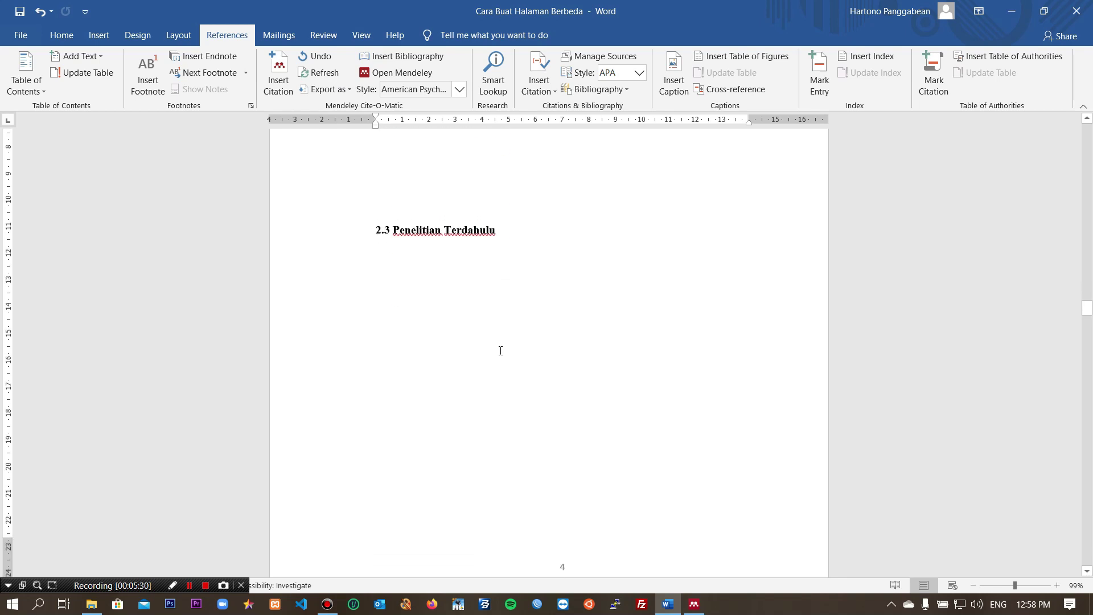
scroll(500, 351, "down", 15)
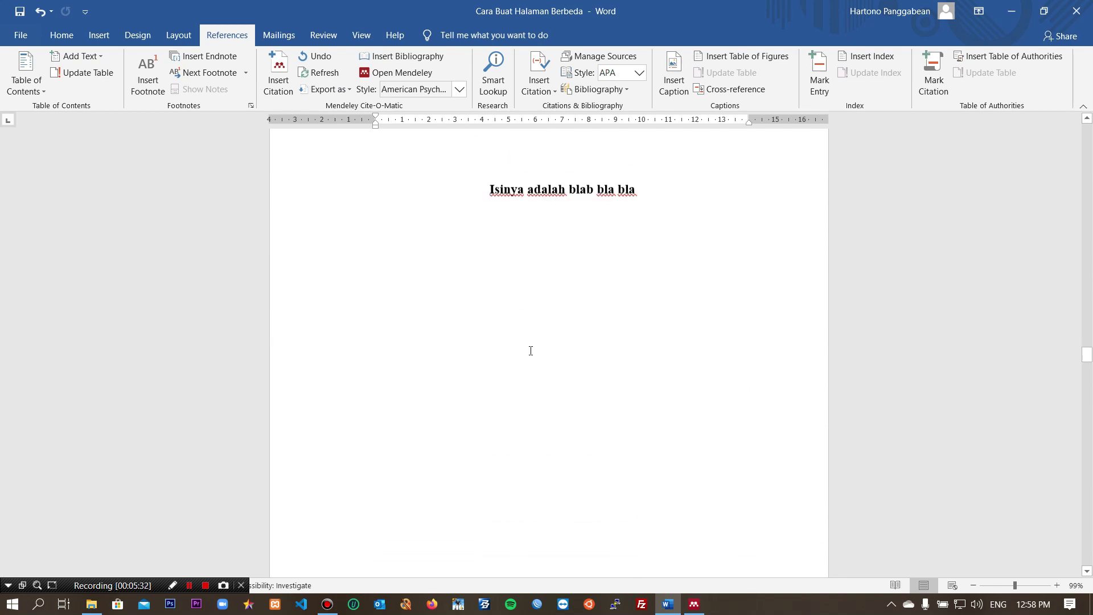
left_click(1088, 501)
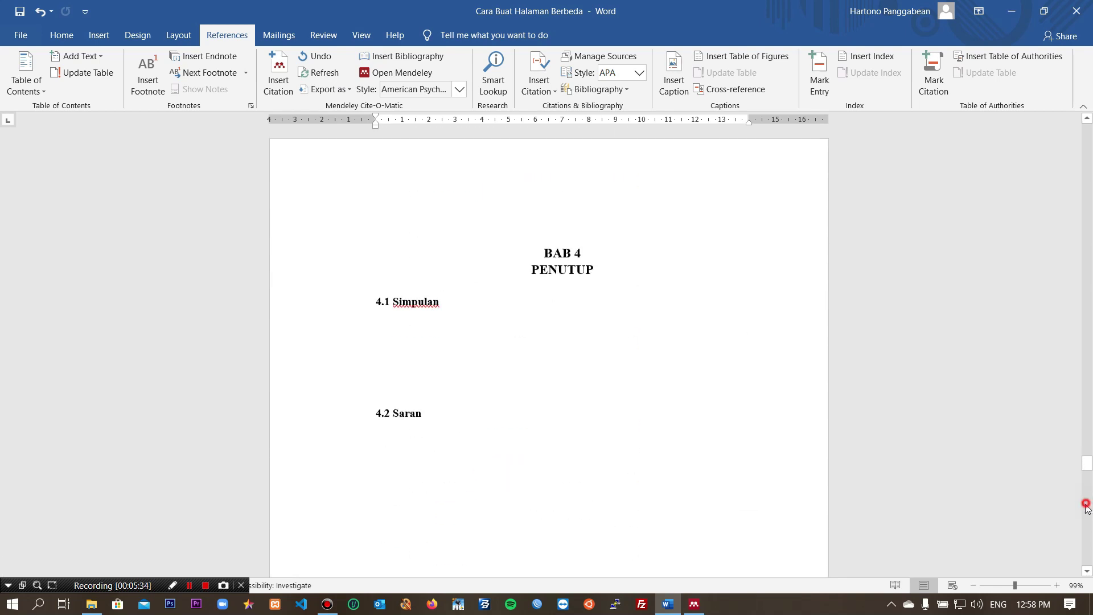
left_click_drag(1087, 508, 1088, 505)
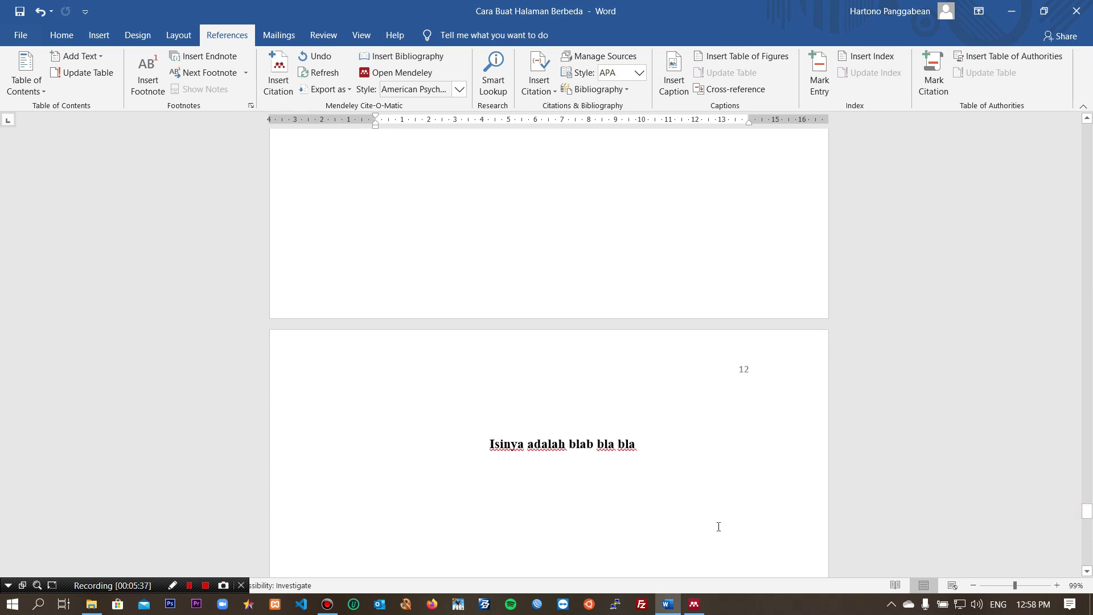
left_click(1091, 547)
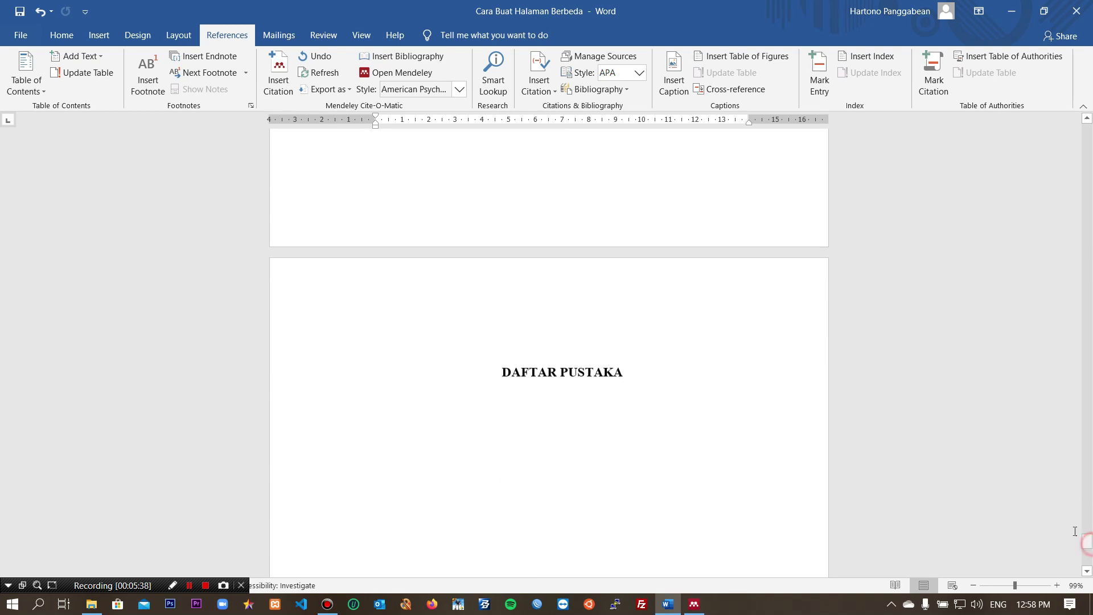
left_click(552, 408)
left_click(634, 405)
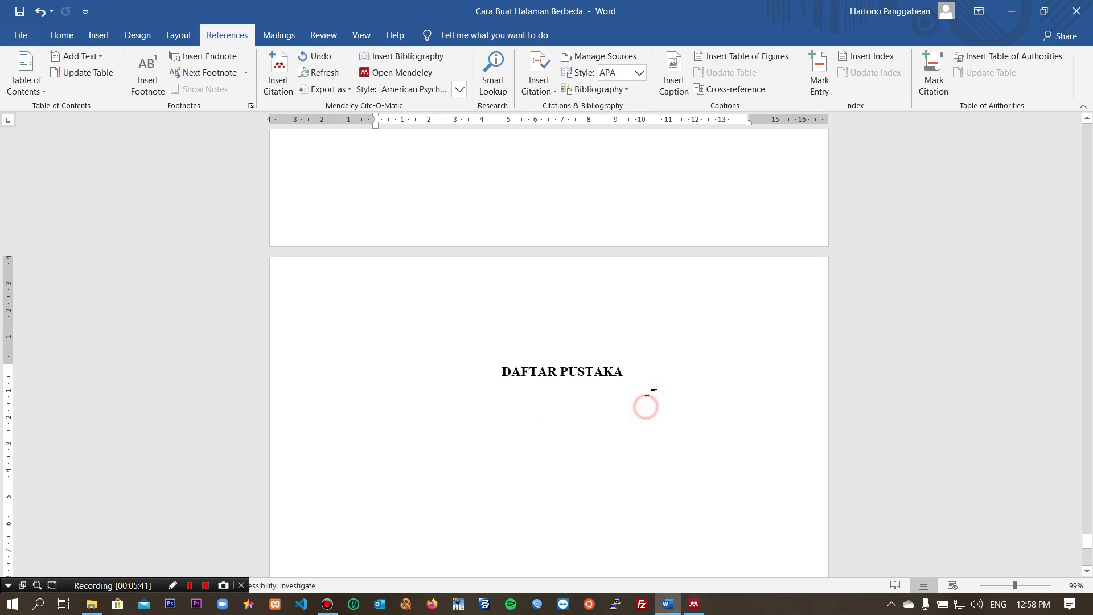
key("Return")
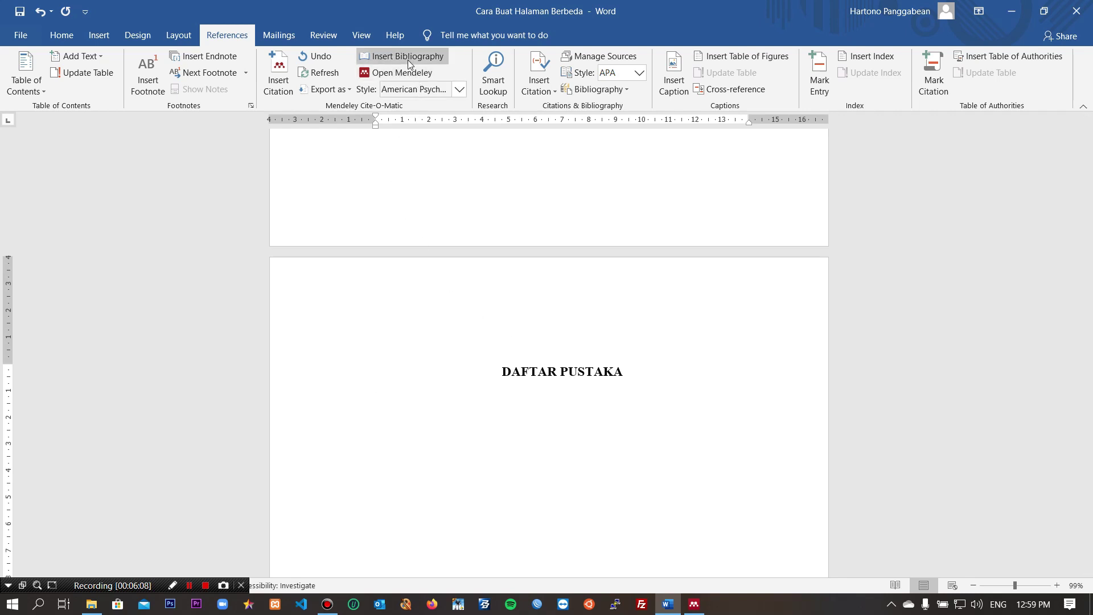
left_click(407, 59)
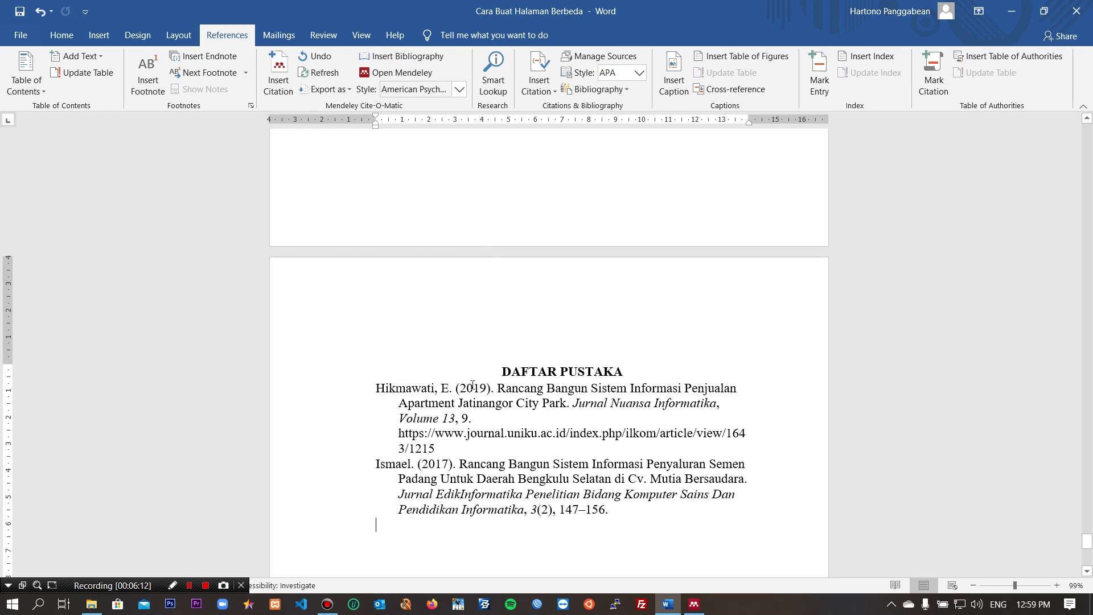
Step: Scroll back up through the finished thesis to review the citations
scroll(472, 385, "down", 4)
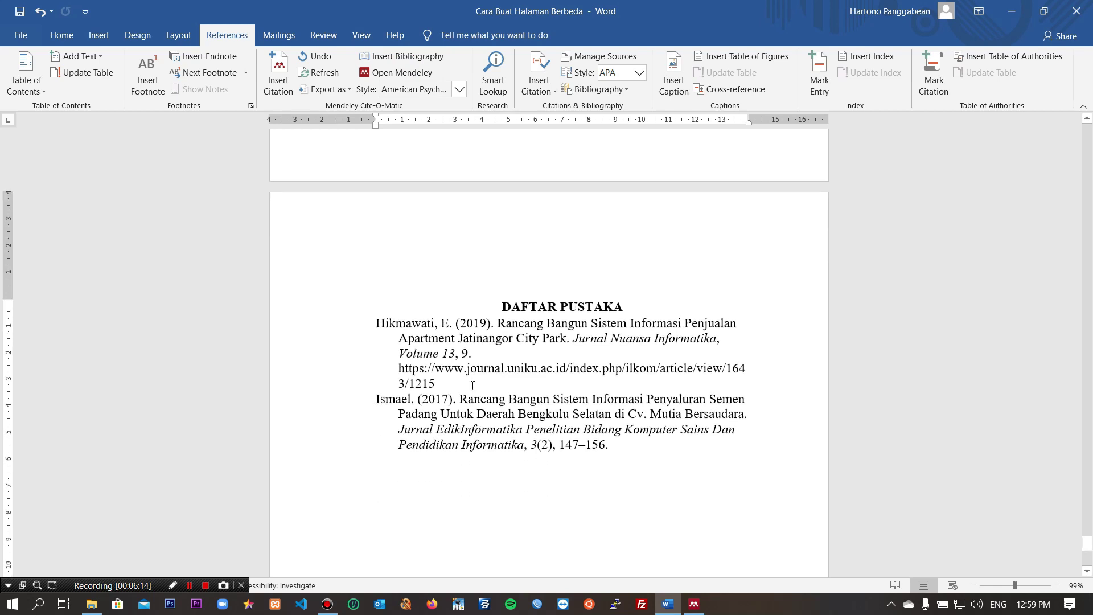
scroll(472, 385, "up", 3)
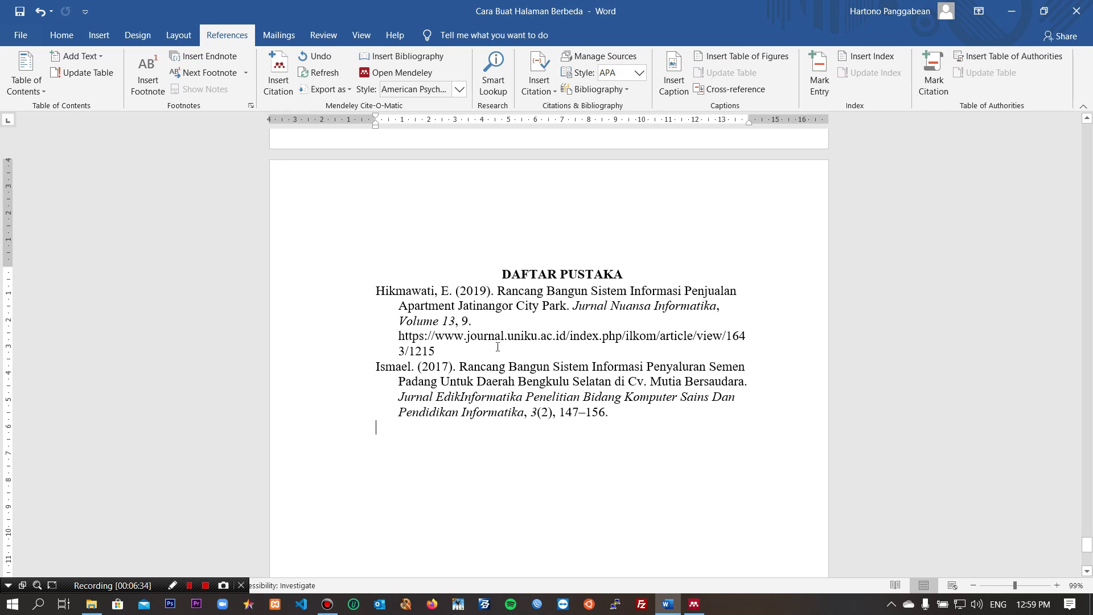
scroll(497, 369, "up", 10)
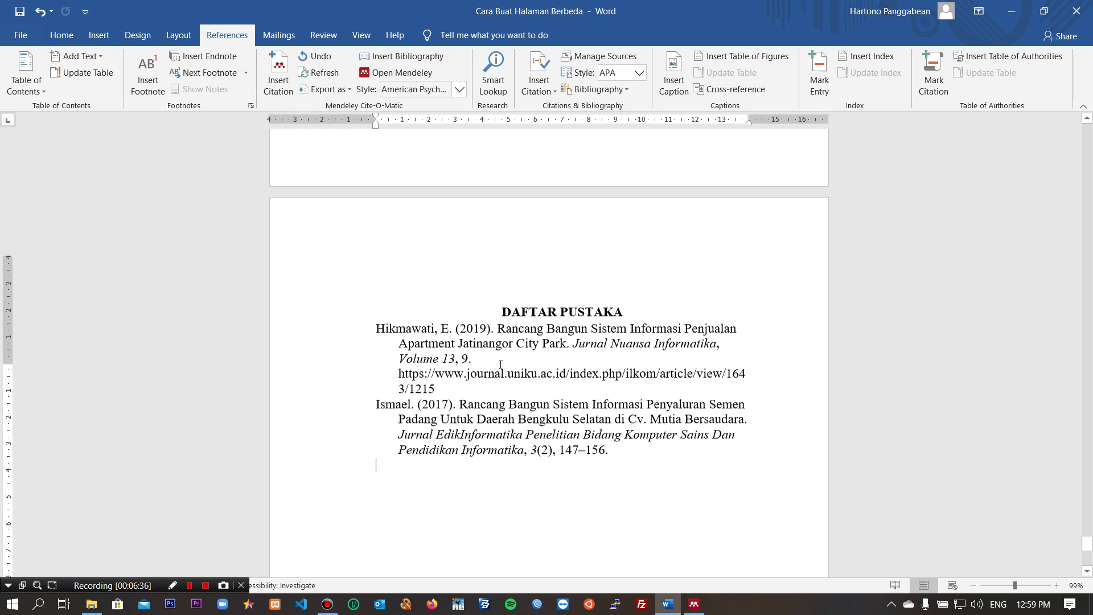
scroll(493, 340, "up", 8)
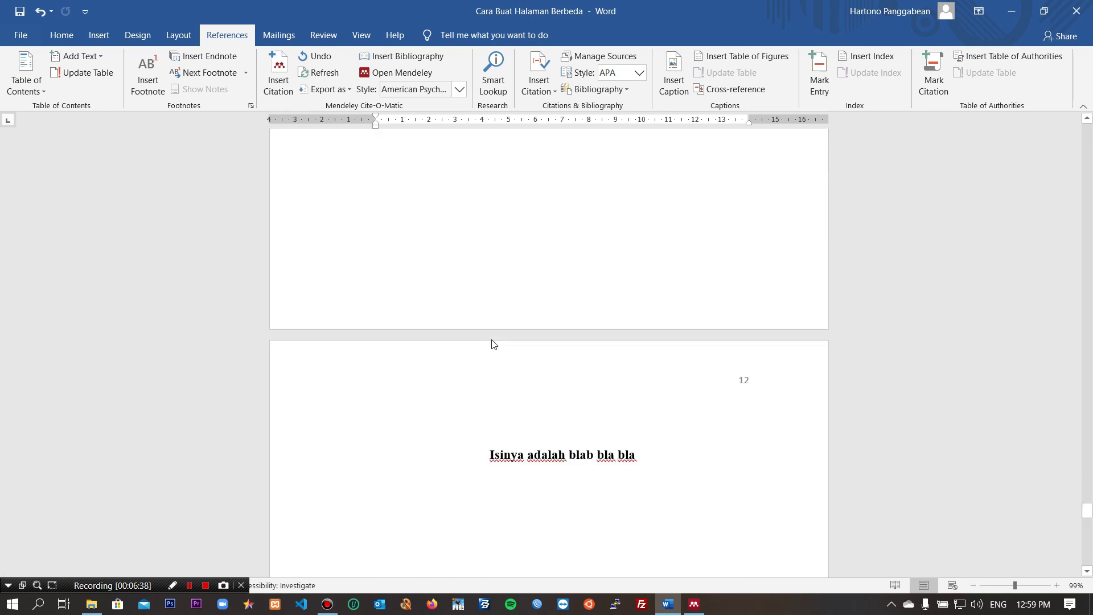
scroll(492, 339, "up", 10)
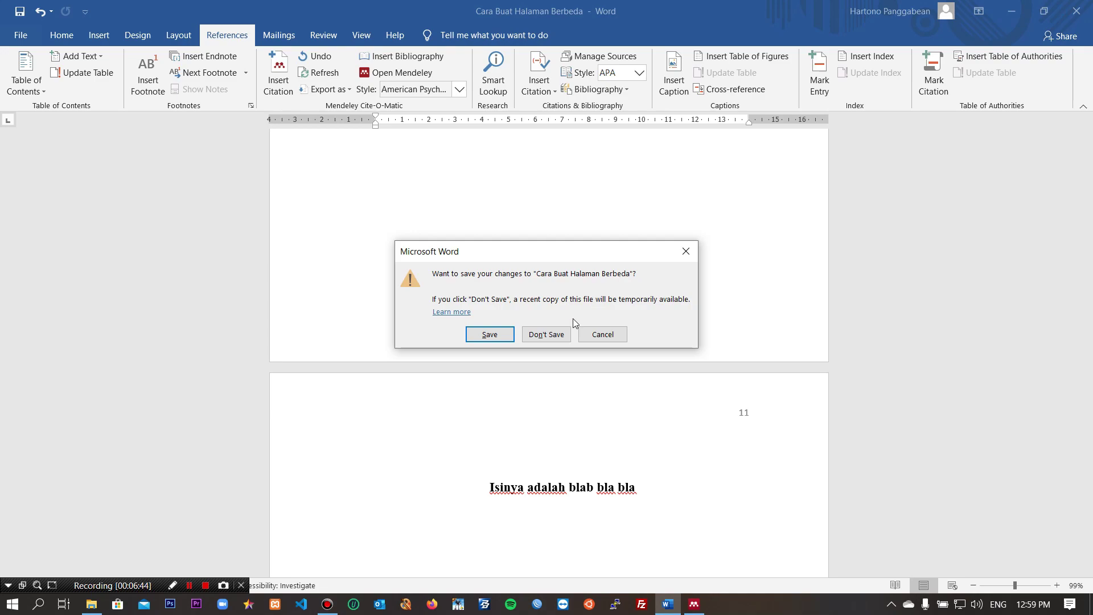
Step: Close Word without saving and maximize the Mendeley Desktop window
left_click(549, 335)
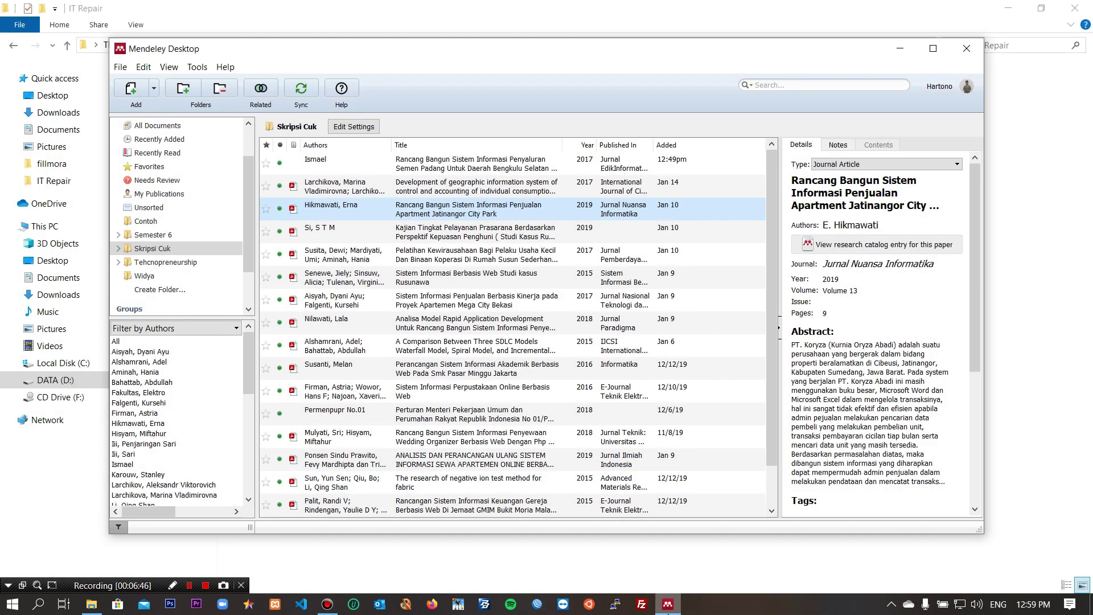
left_click(933, 50)
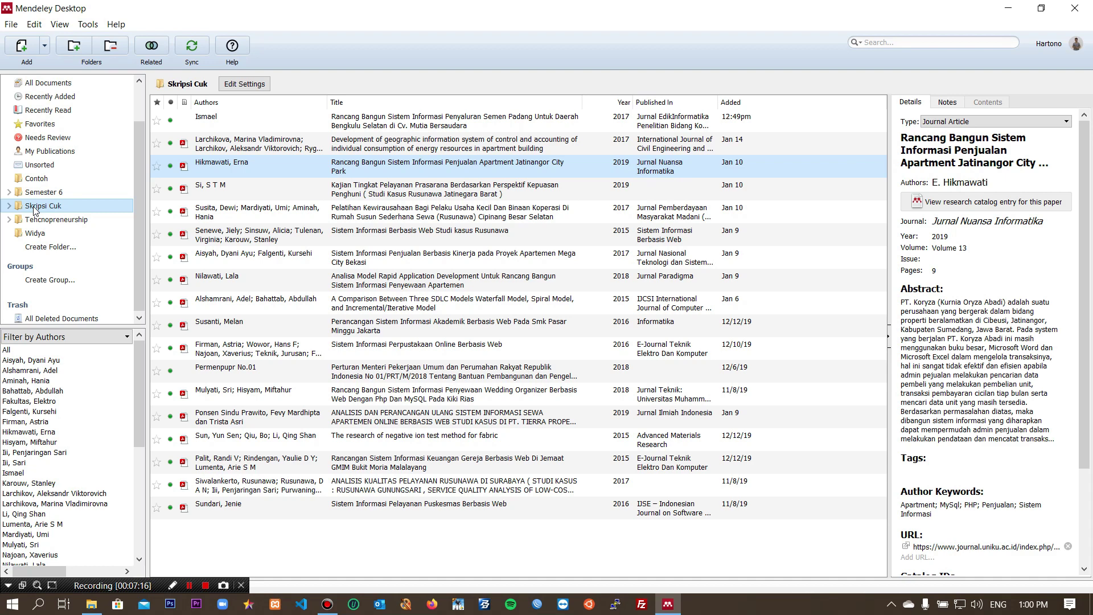
Step: Cancel an accidental new folder and show the Contoh folder's documents
left_click(39, 249)
key("Escape")
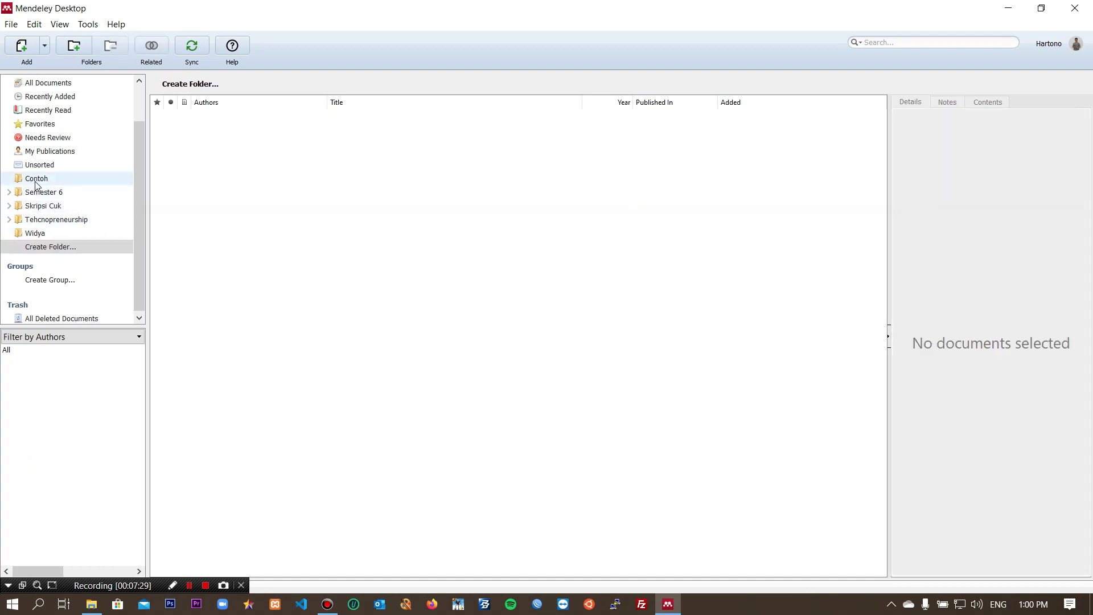
left_click(36, 183)
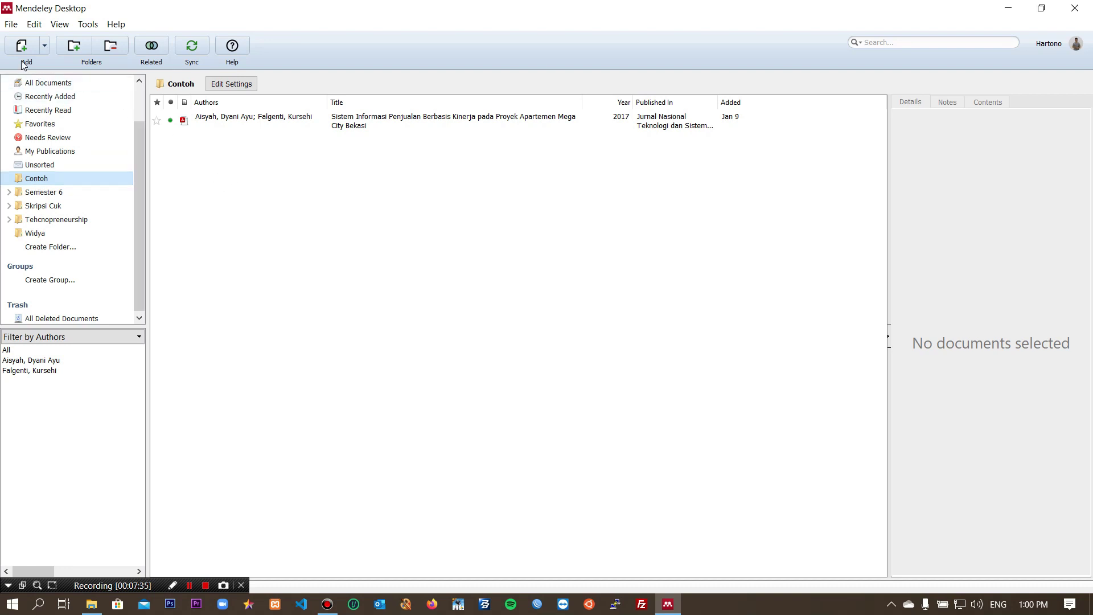
left_click(24, 46)
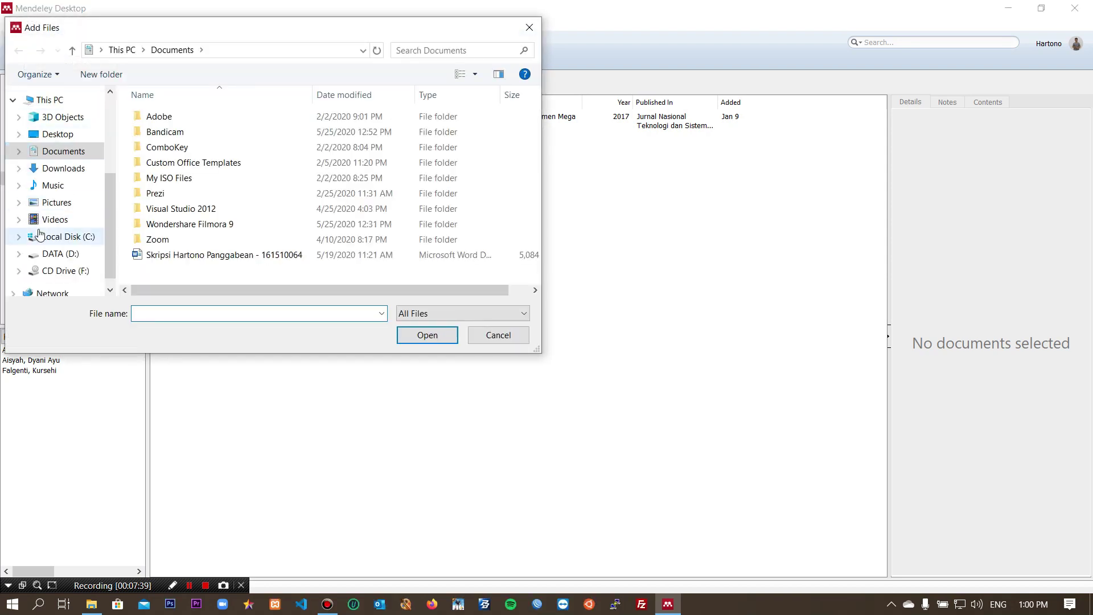
left_click(51, 257)
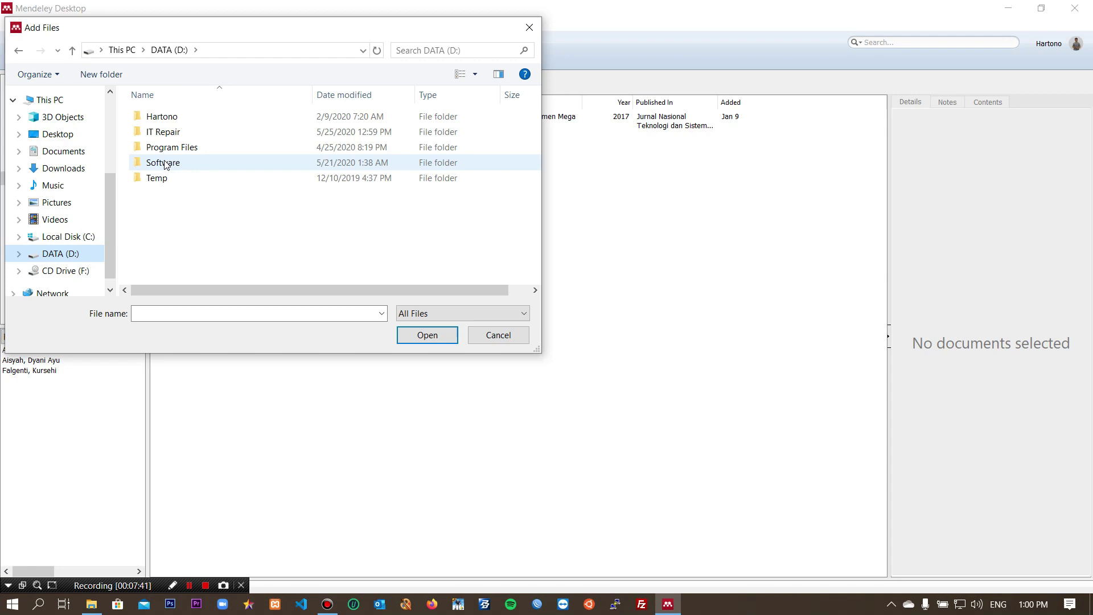
double_click(177, 117)
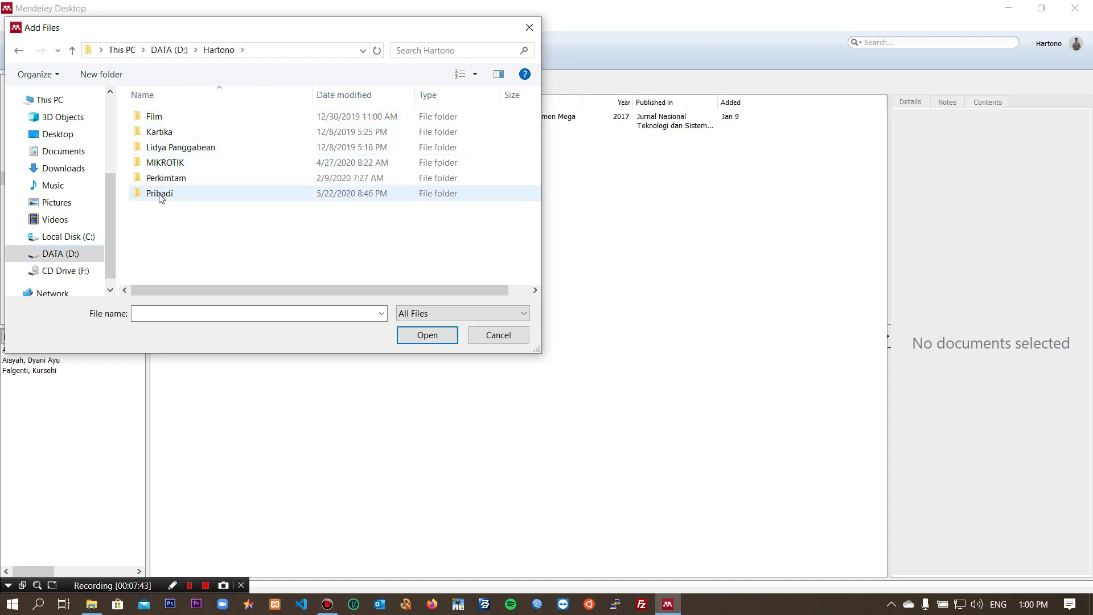
double_click(155, 193)
double_click(180, 136)
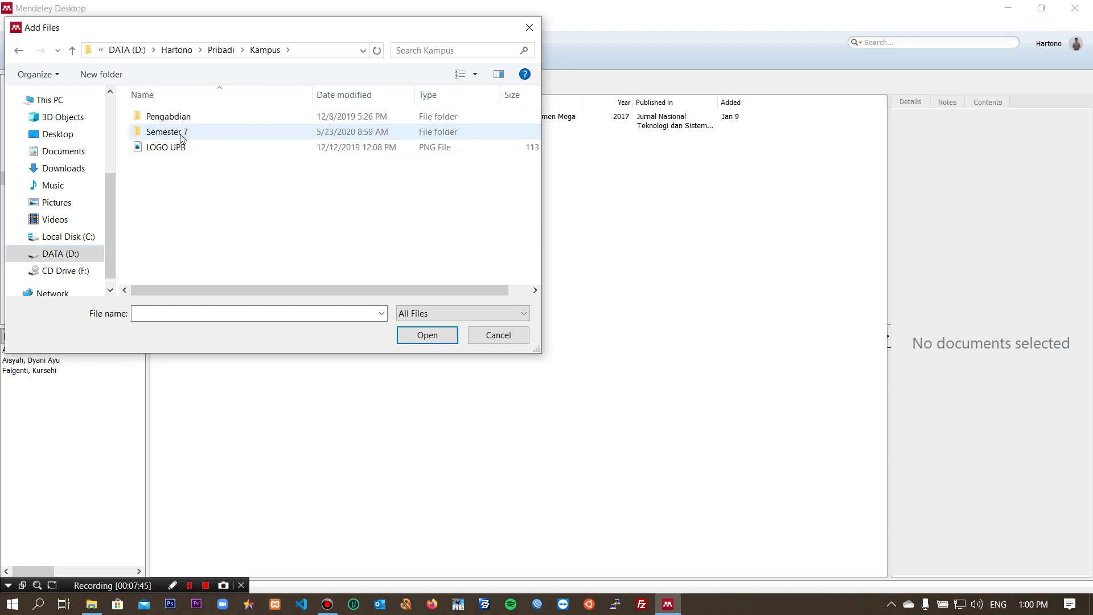
double_click(180, 138)
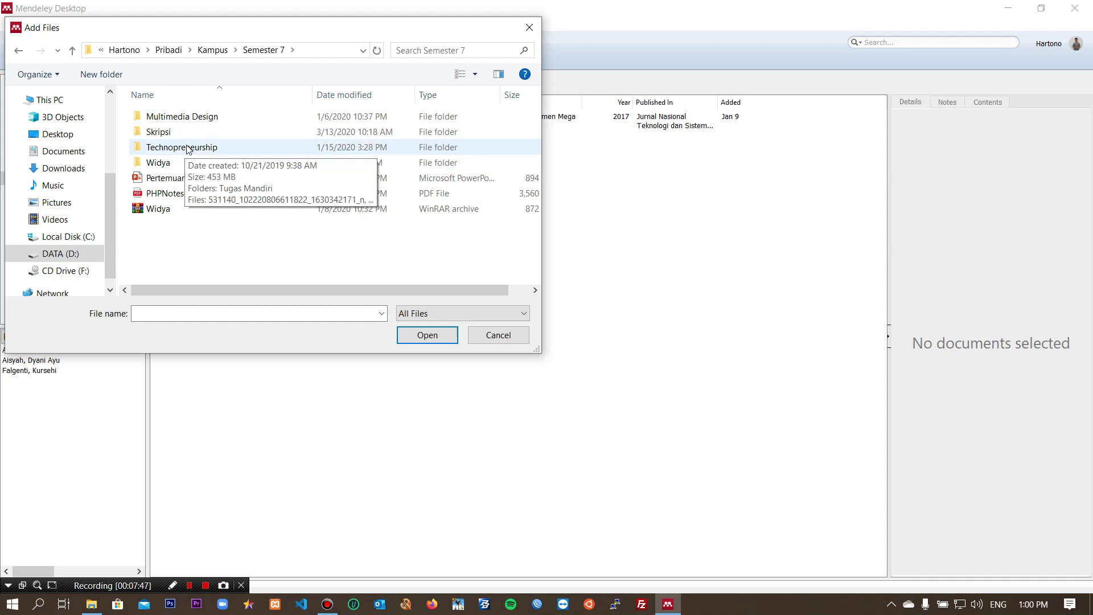
double_click(189, 135)
double_click(180, 148)
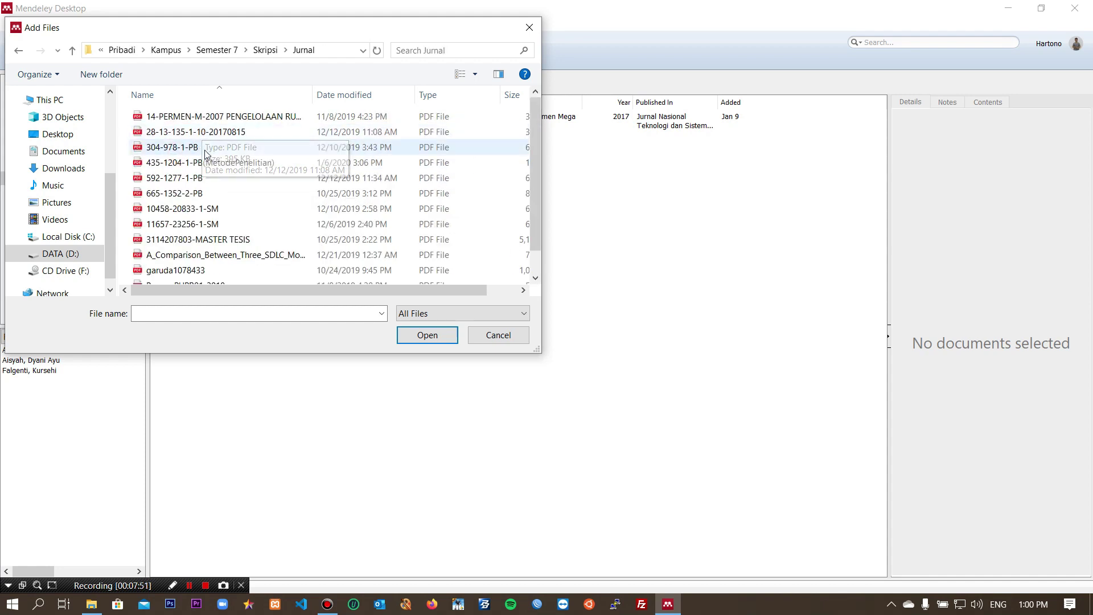
left_click(240, 134)
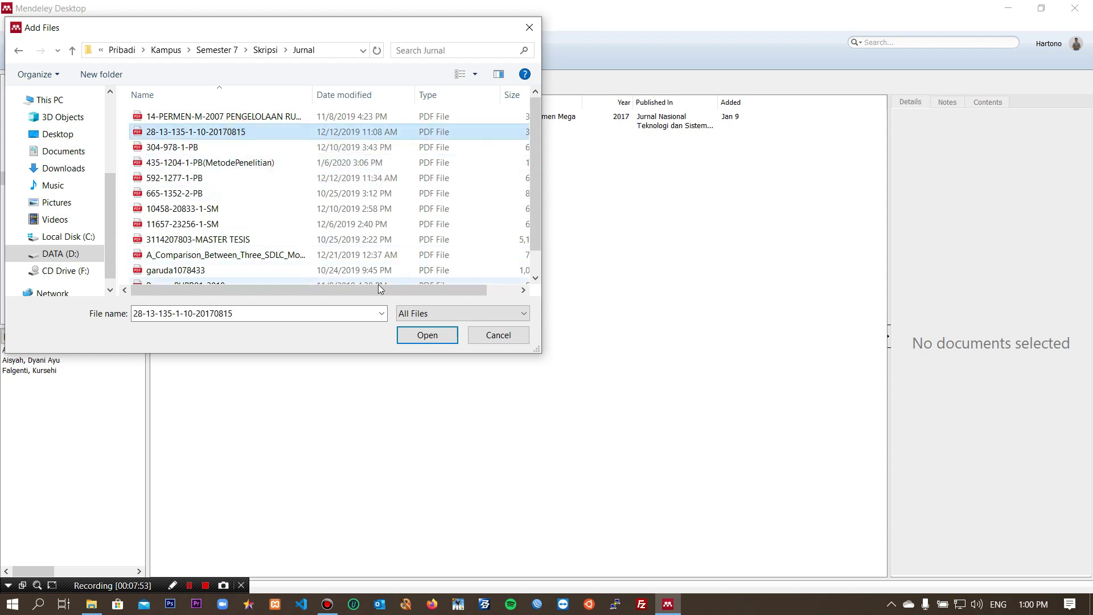
left_click(419, 336)
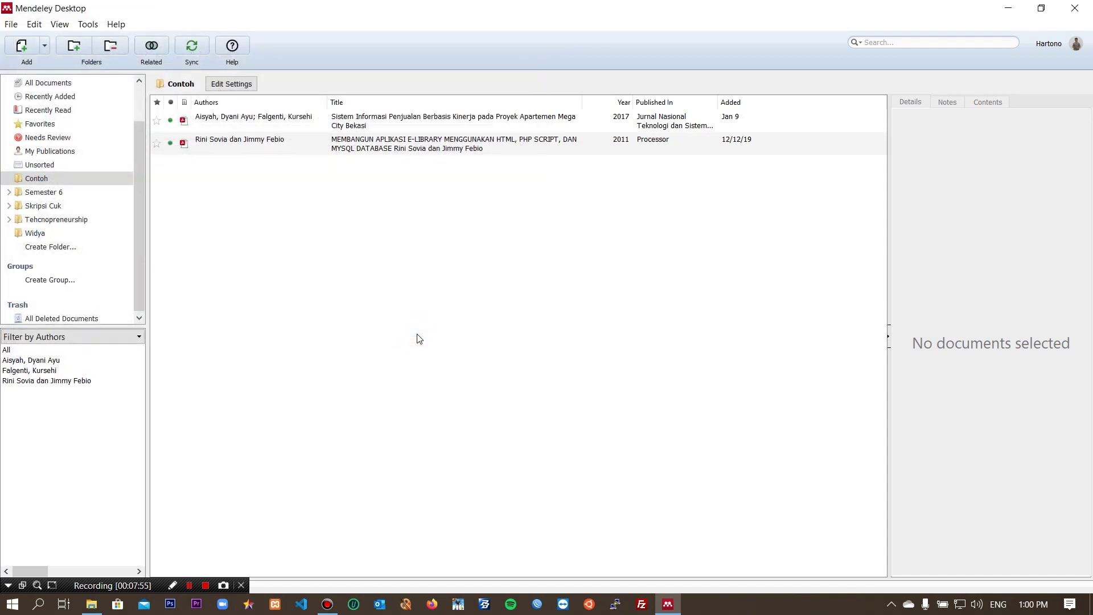
Step: Review the imported 2011 e-library paper's details, leaving its type as Journal Article
left_click(337, 141)
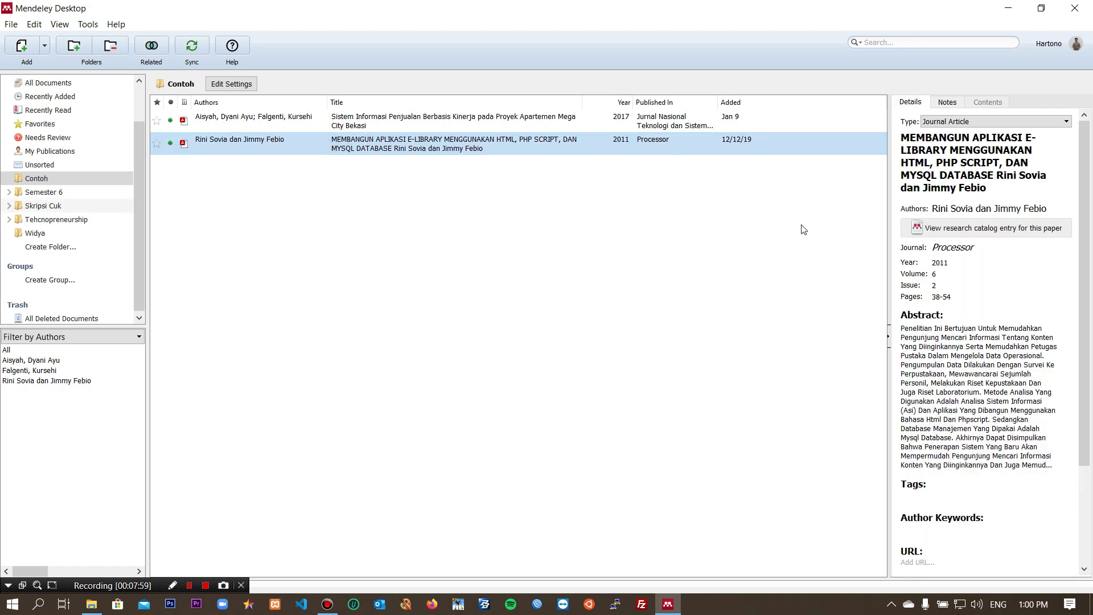
left_click(976, 123)
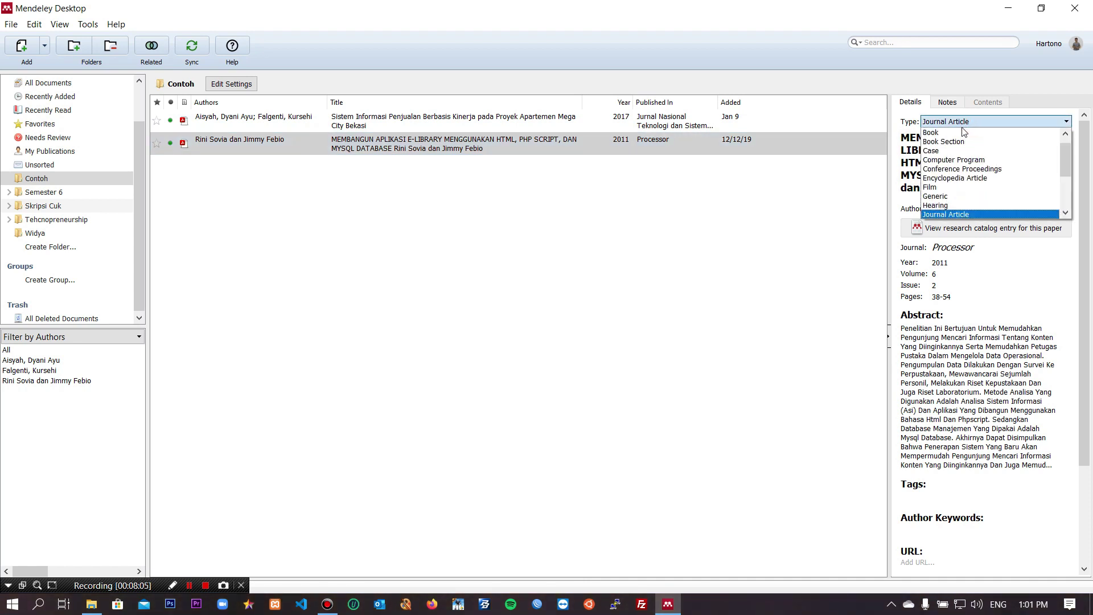
scroll(962, 182, "down", 3)
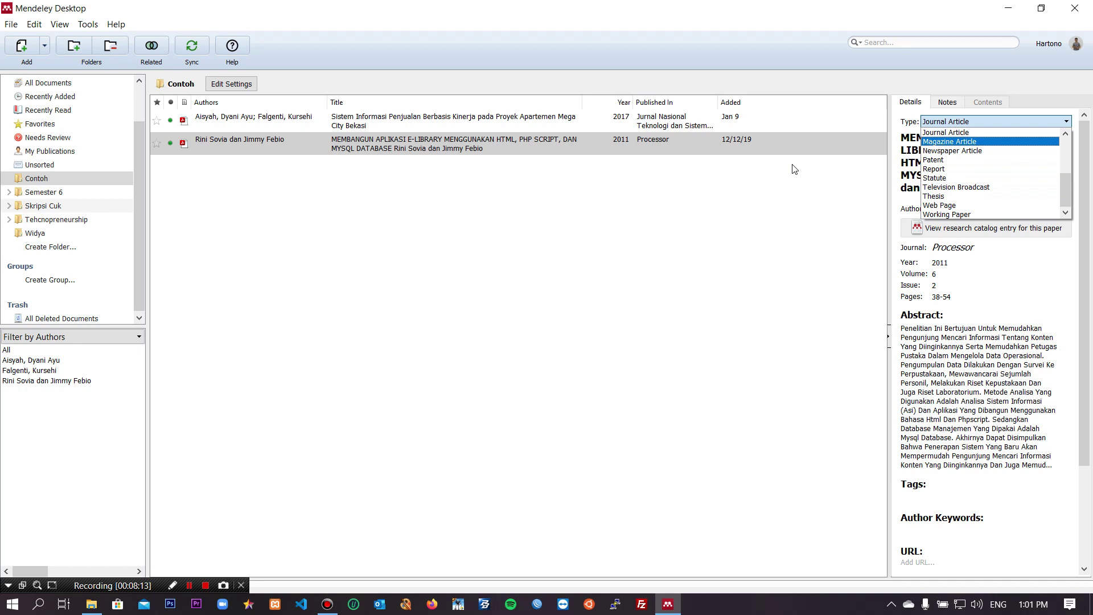
left_click(1002, 121)
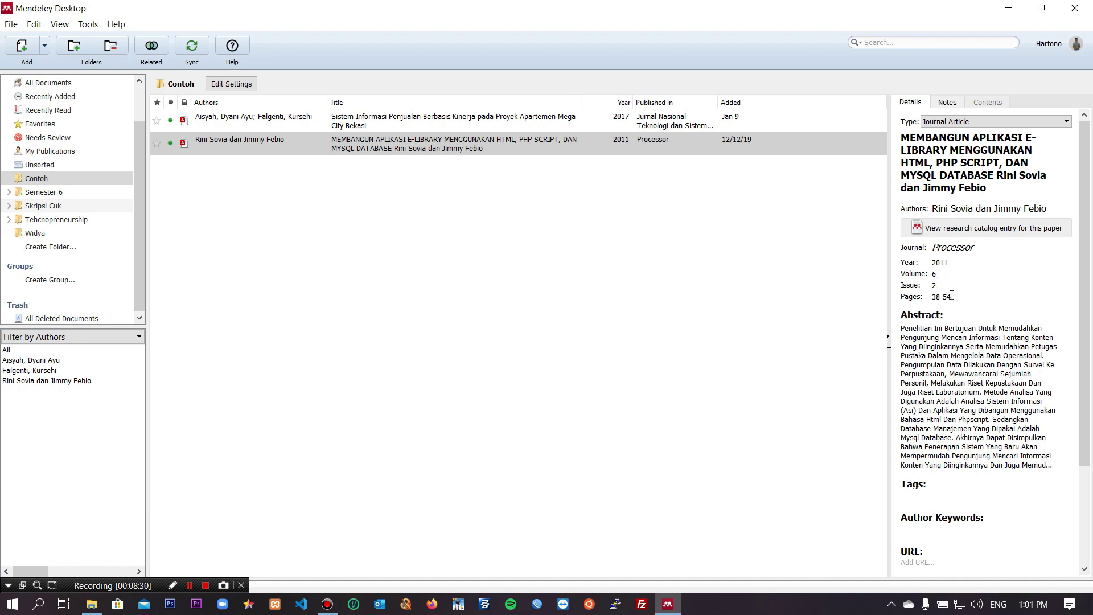
scroll(923, 341, "down", 1)
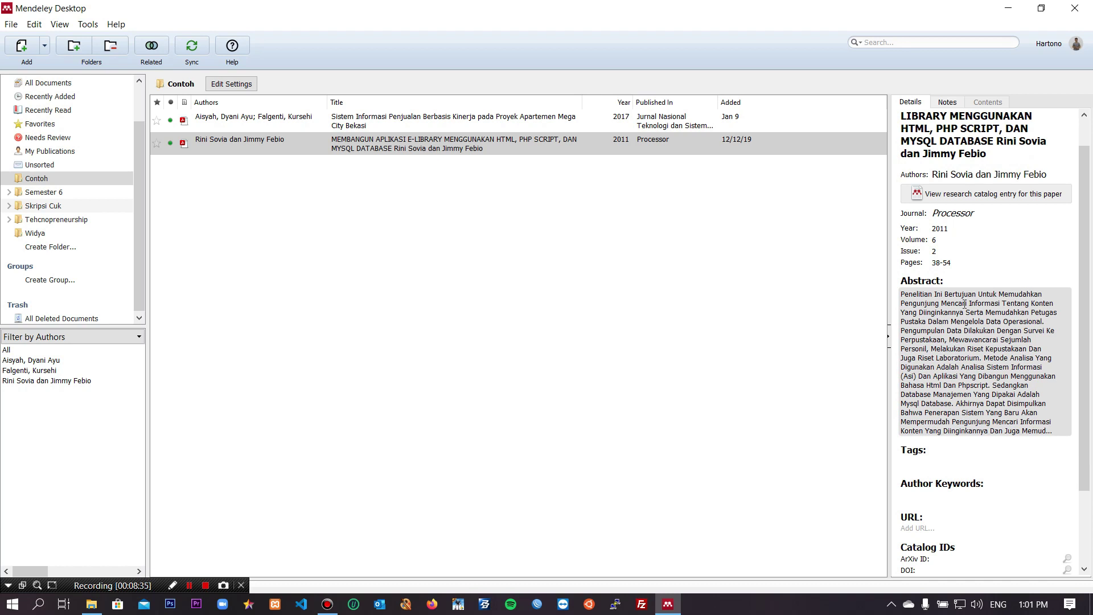
scroll(965, 303, "down", 3)
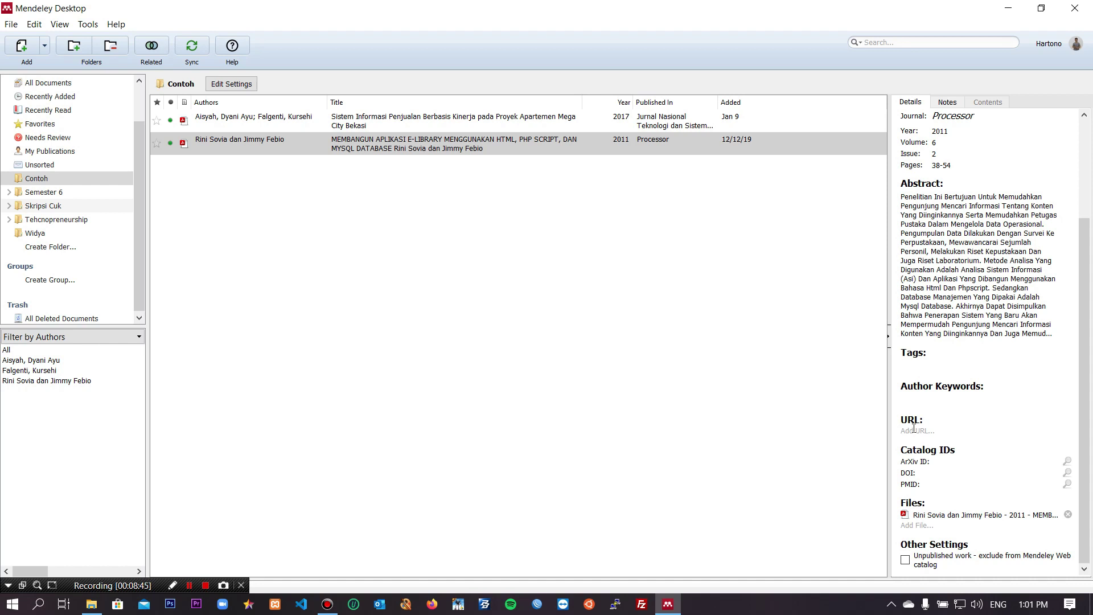
scroll(899, 224, "up", 5)
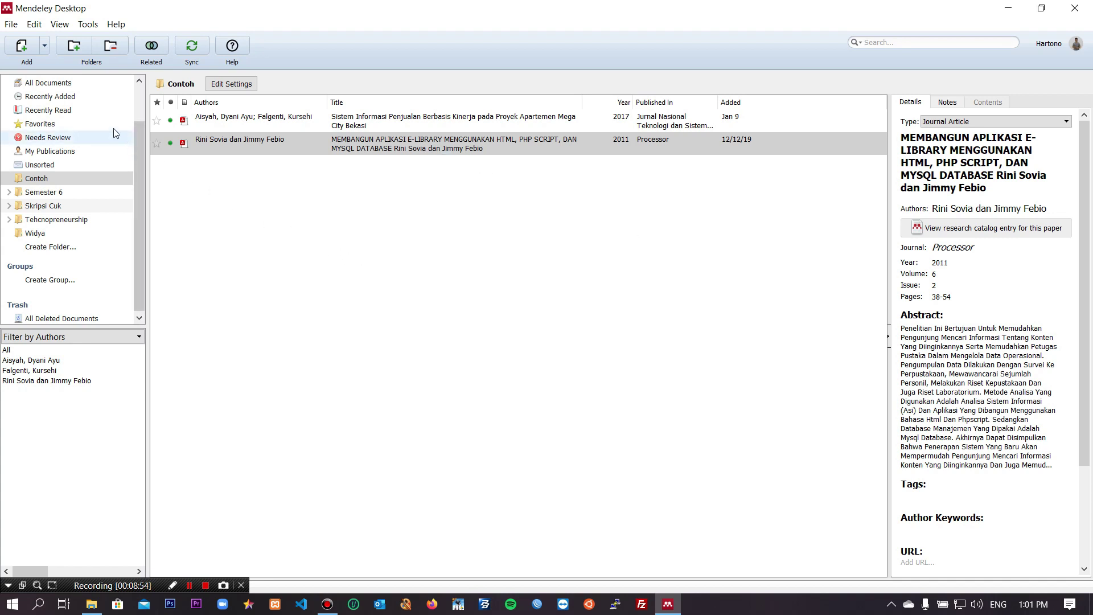
Step: Start a manually entered document and set its type to Book
left_click(46, 47)
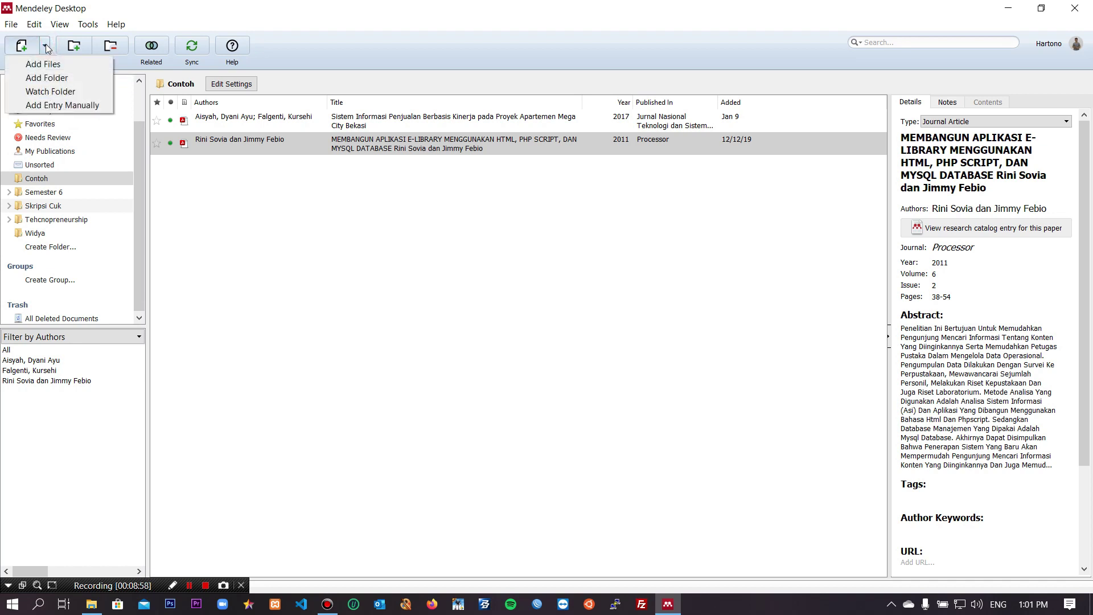
left_click(54, 105)
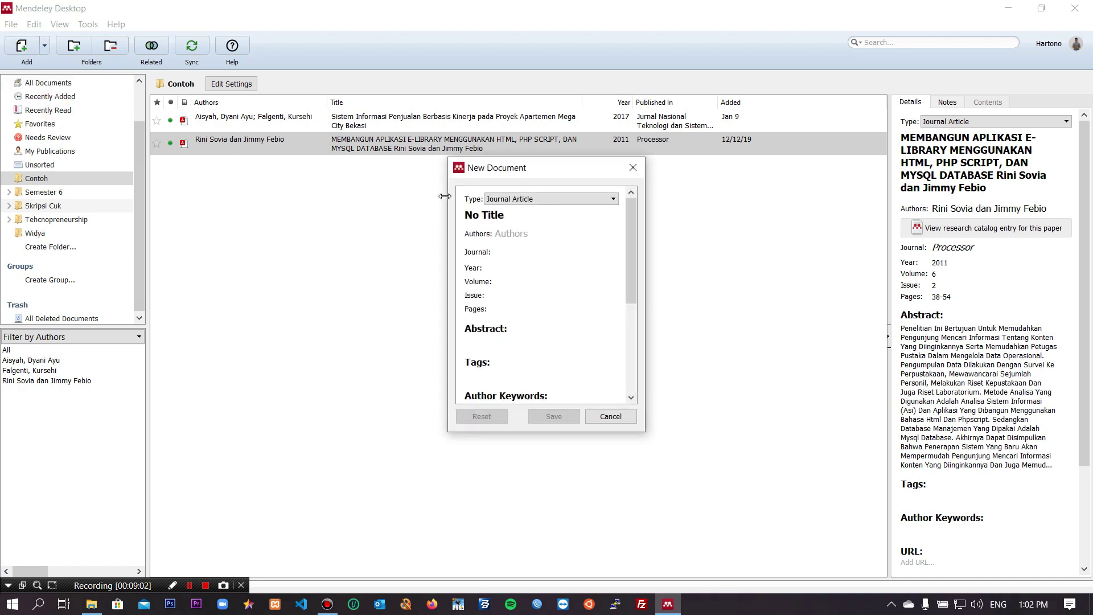
left_click(551, 199)
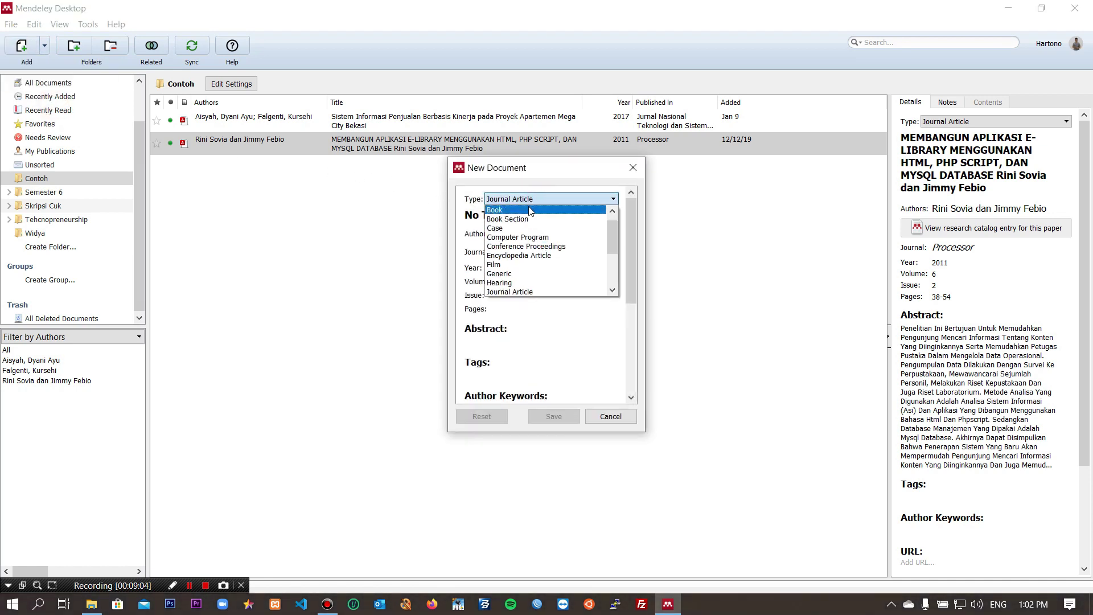
left_click(530, 211)
Step: Give the book the title 'Judul Contoh' and author IT Repair
left_click(521, 214)
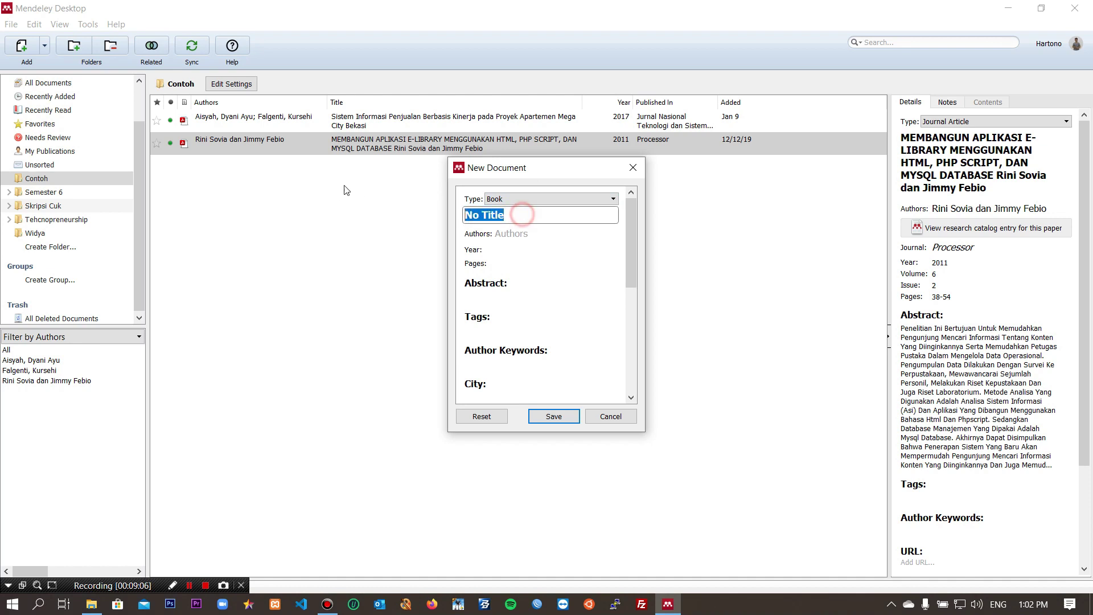
type("Judu")
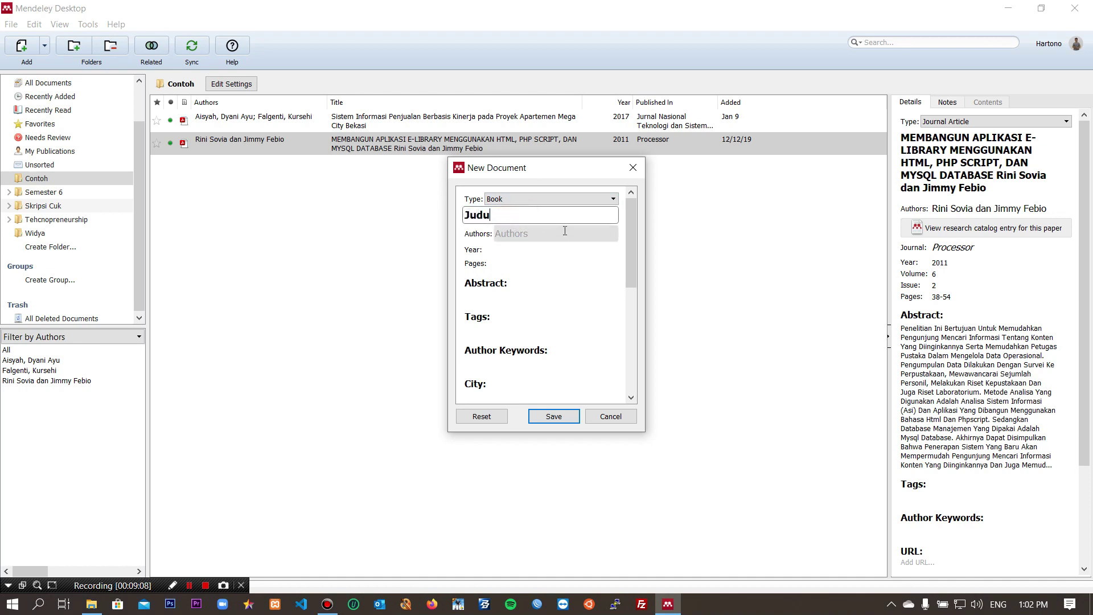
type("l Contoh")
left_click(565, 230)
type("I")
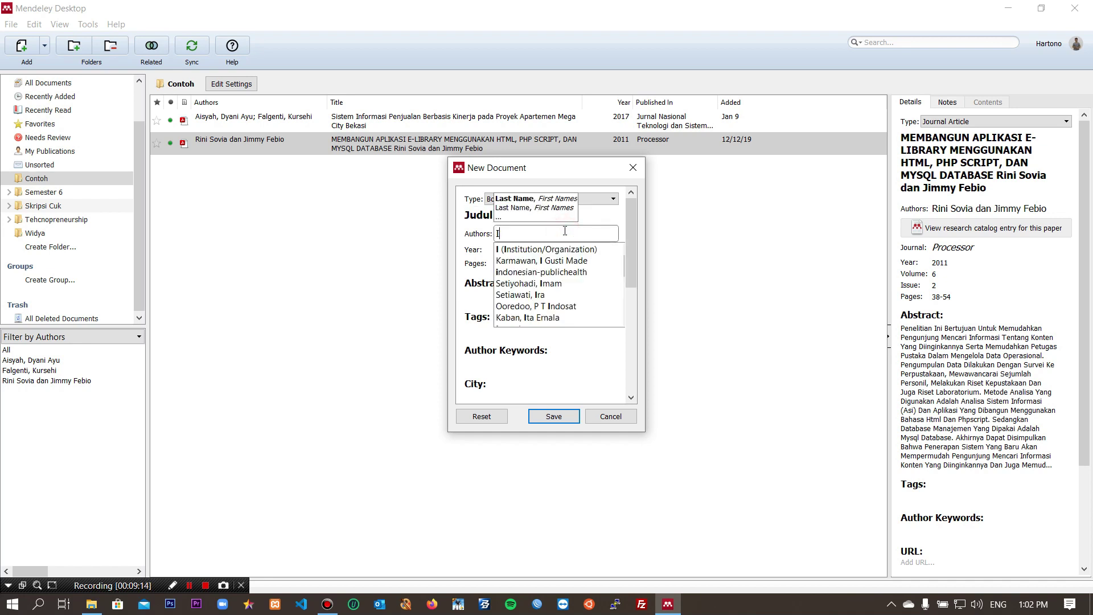
type("T Repair")
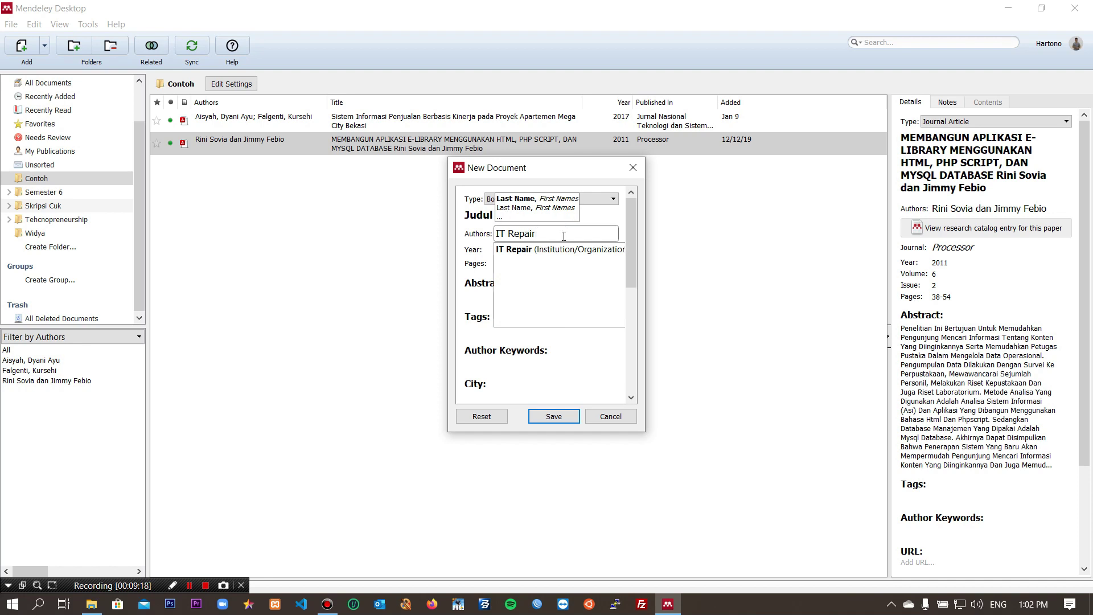
left_click(569, 358)
Step: Set the year to 2020 and pages to 1-5, then save the entry
left_click(516, 253)
type("2020")
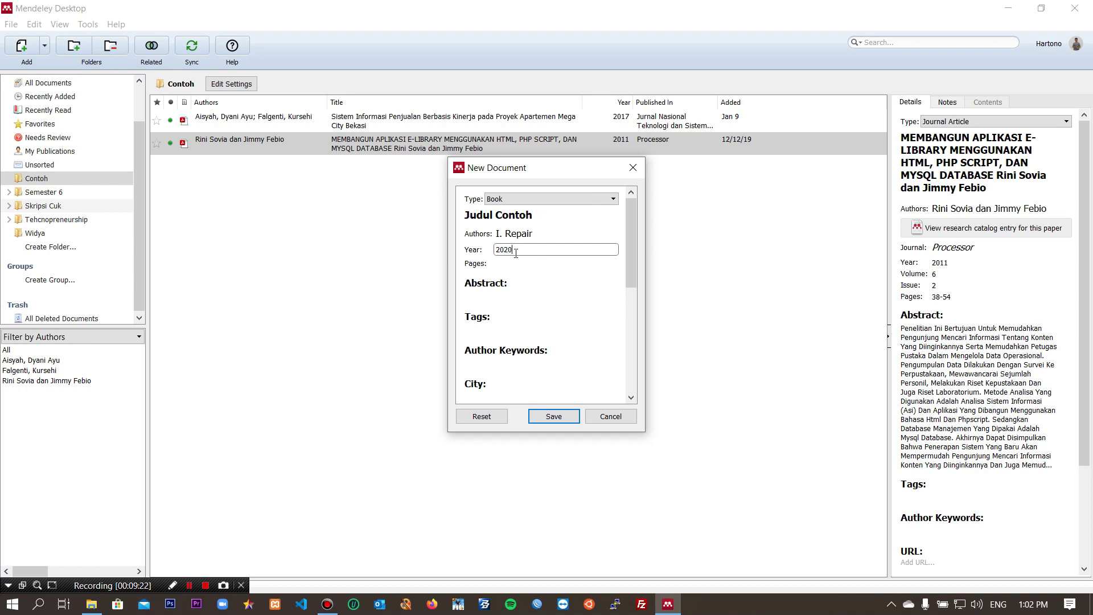
left_click(516, 259)
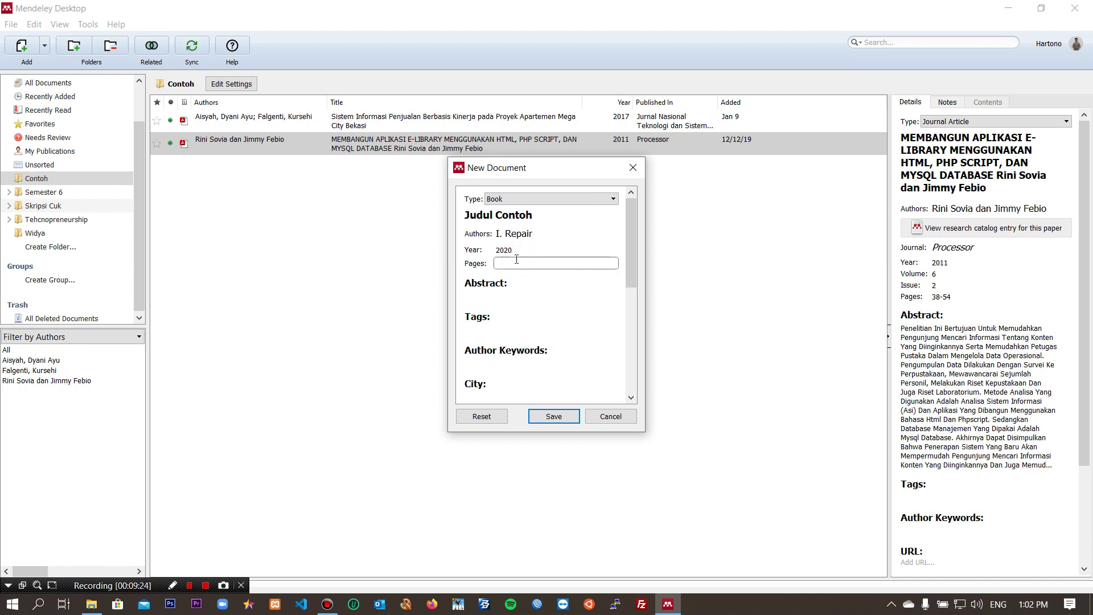
type("1-5")
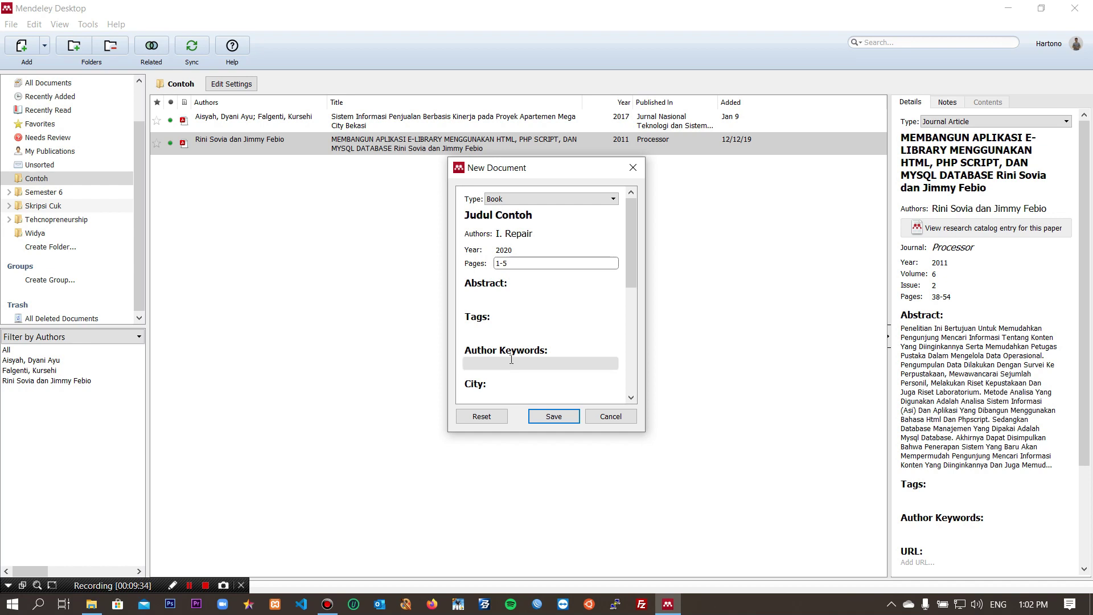
scroll(511, 359, "down", 2)
scroll(511, 344, "down", 2)
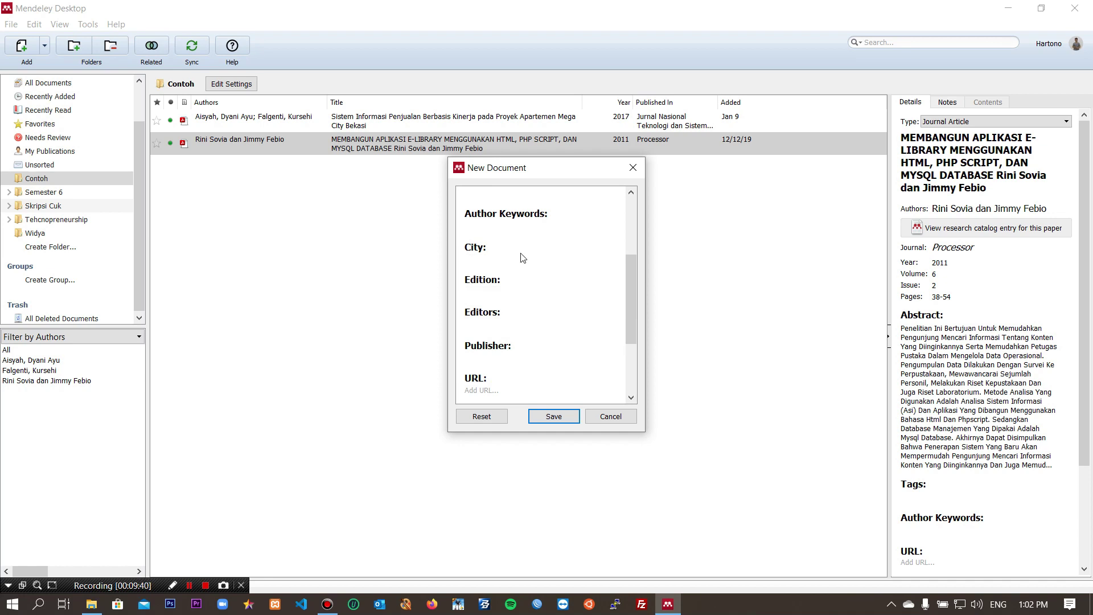
scroll(523, 259, "up", 2)
scroll(523, 258, "up", 2)
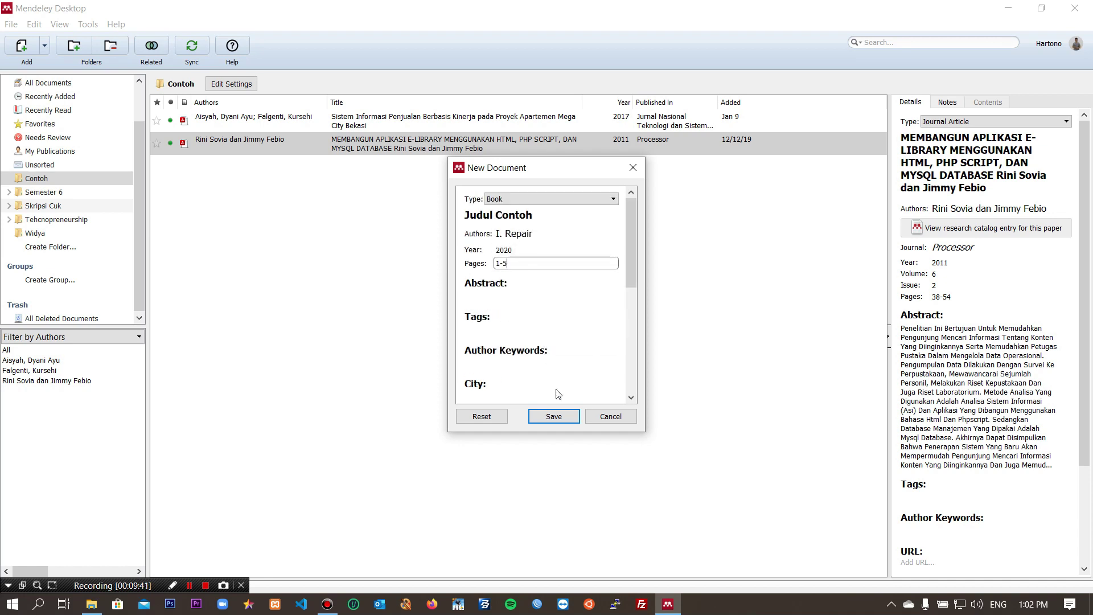
left_click(553, 417)
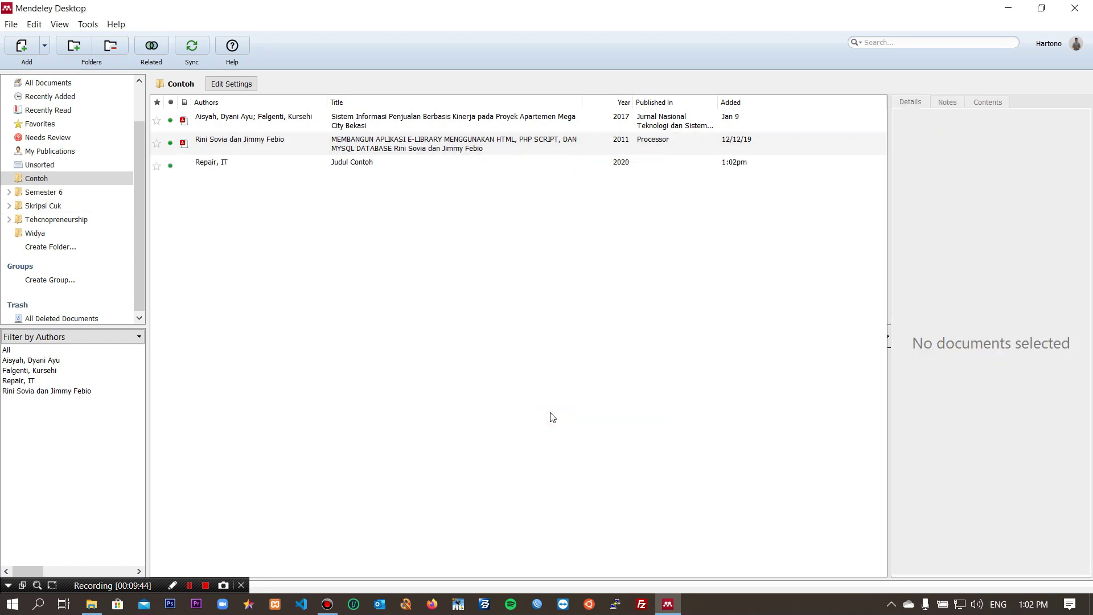
Step: Select the Judul Contoh row to show its Book details: IT Repair, 2020, pages 1-5
left_click(355, 166)
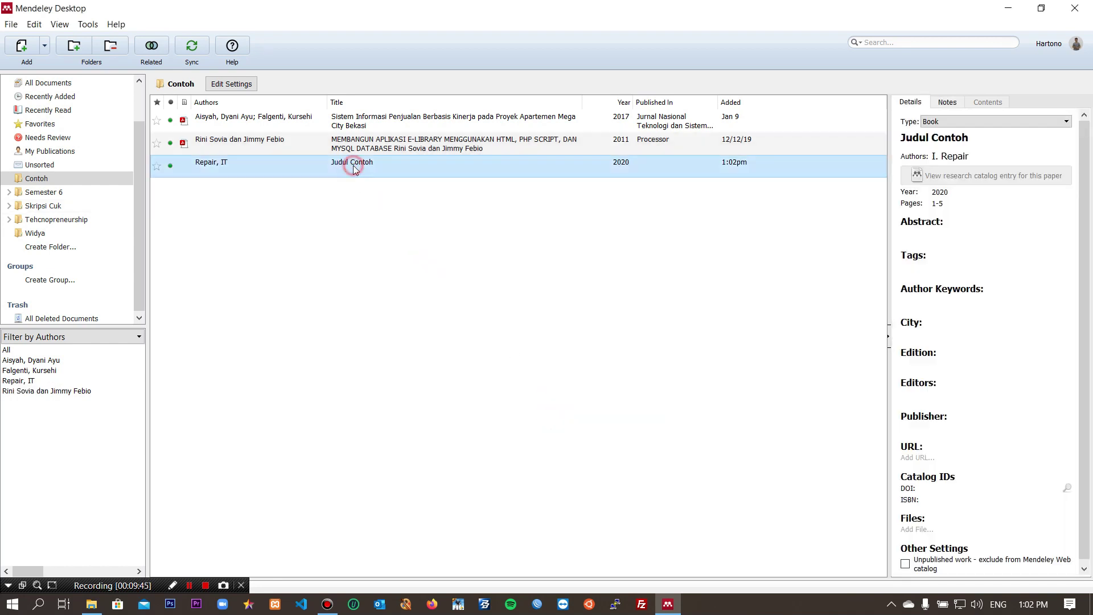